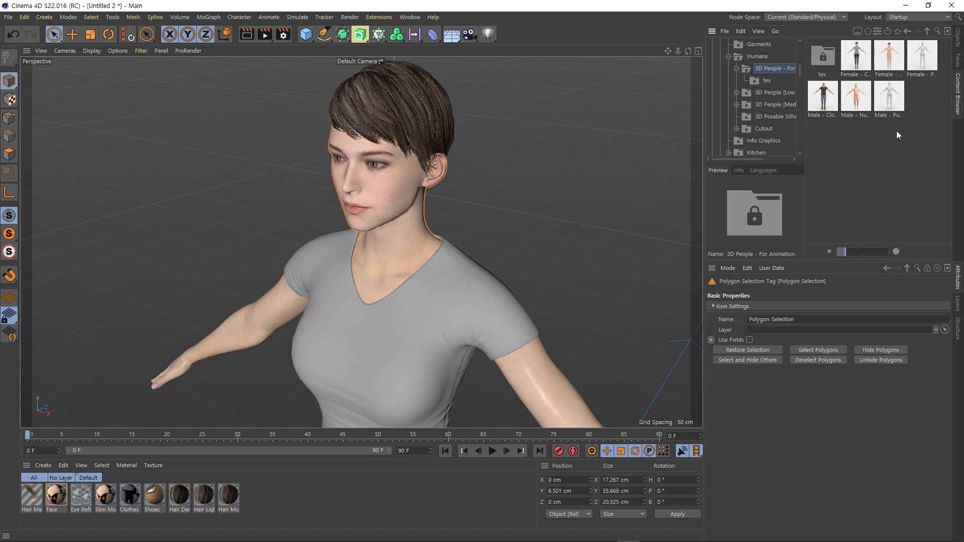
# - Show the Objects hierarchy and inspect the Hair group's Hair Light and Hair Mid pieces
pyautogui.click(957, 38)
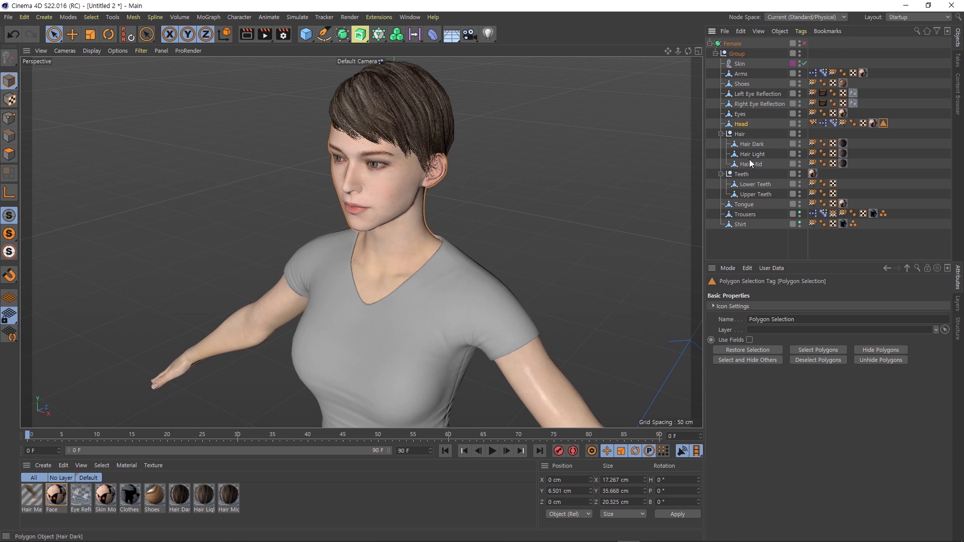
pyautogui.click(740, 135)
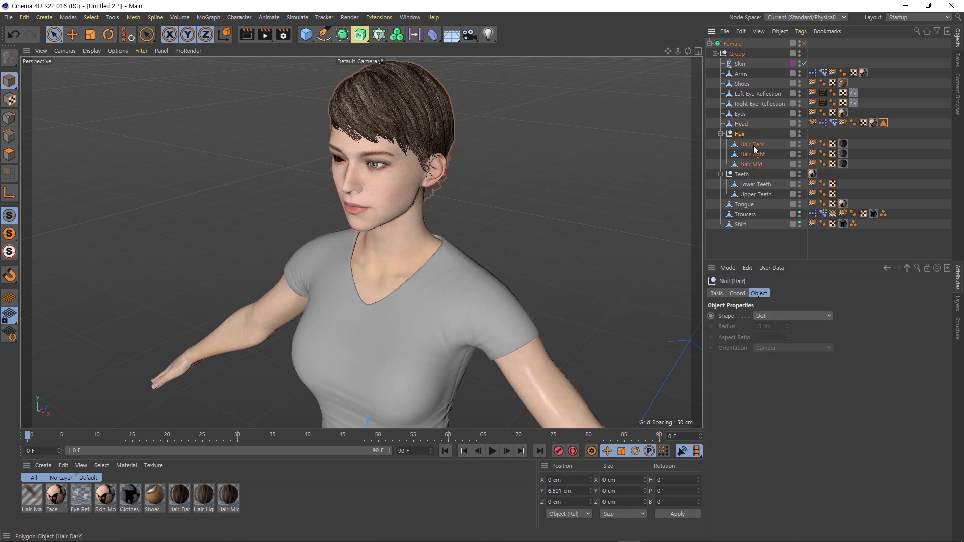
pyautogui.click(756, 155)
pyautogui.click(750, 164)
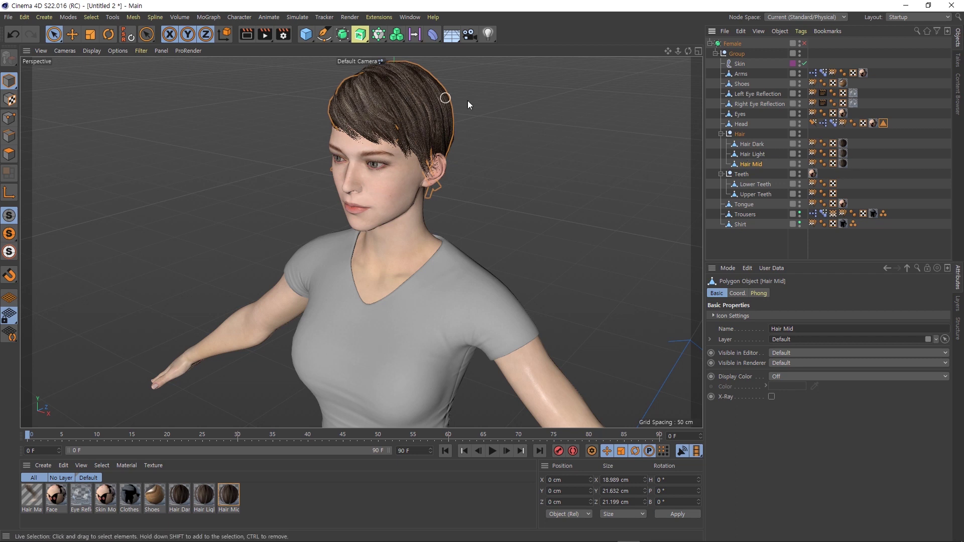
pyautogui.click(740, 134)
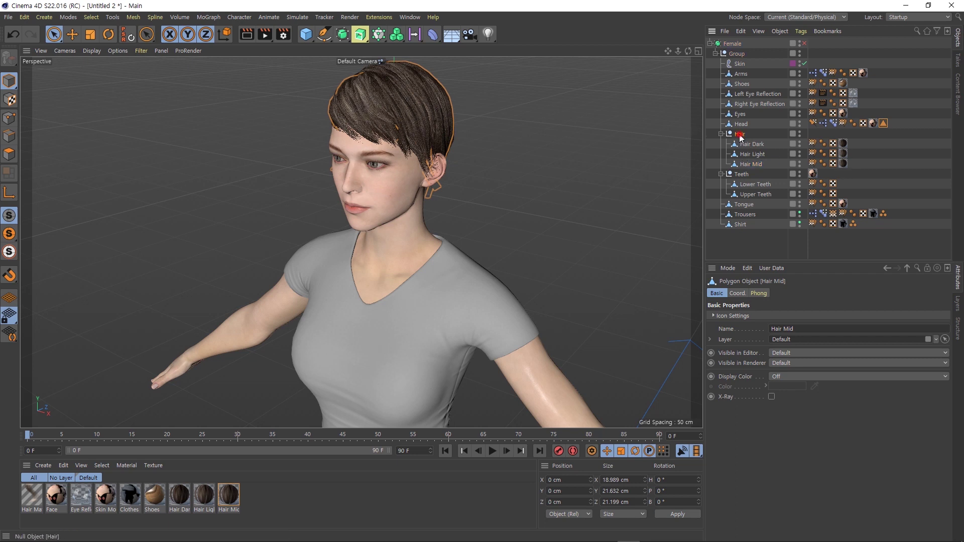
# - Hide the Hair group, then select Head in Polygons mode and orbit around its scalp
pyautogui.click(799, 134)
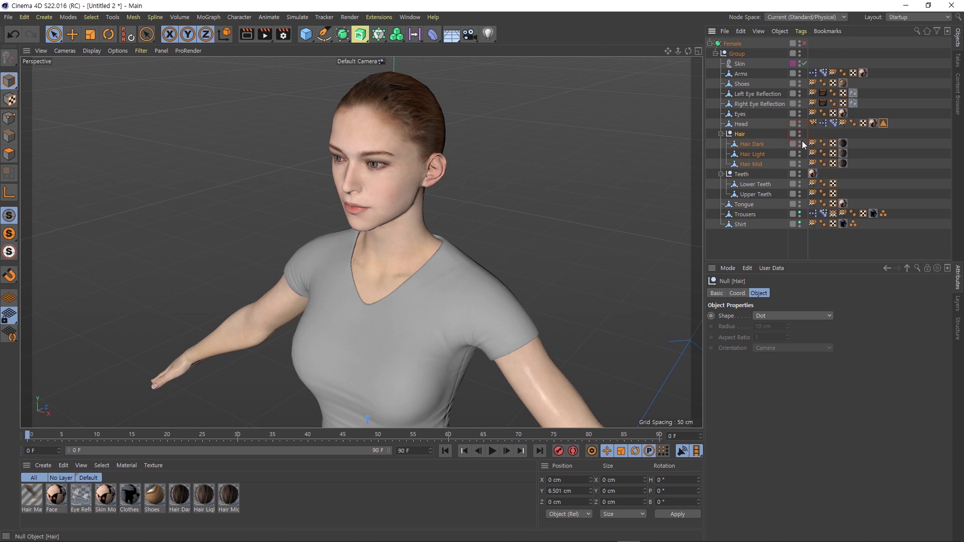
pyautogui.click(740, 124)
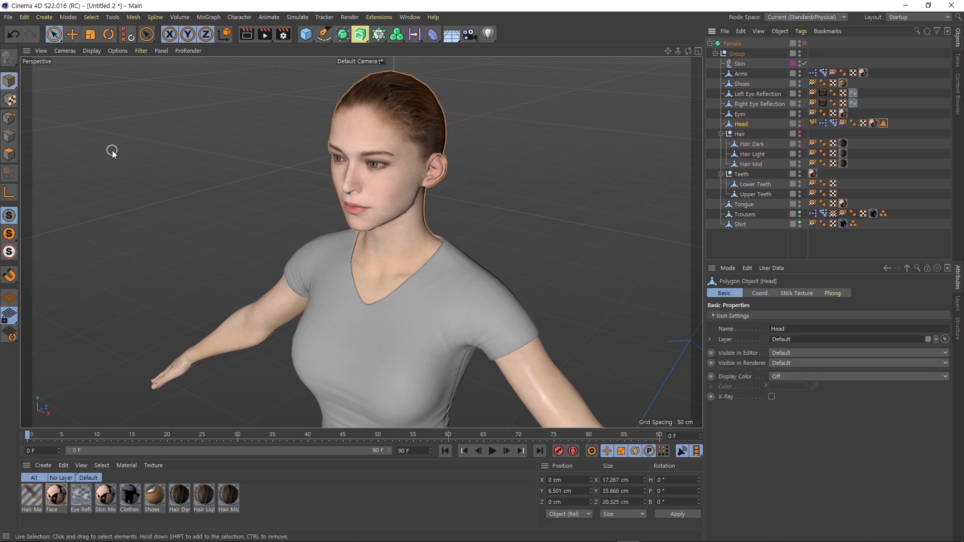
pyautogui.click(9, 154)
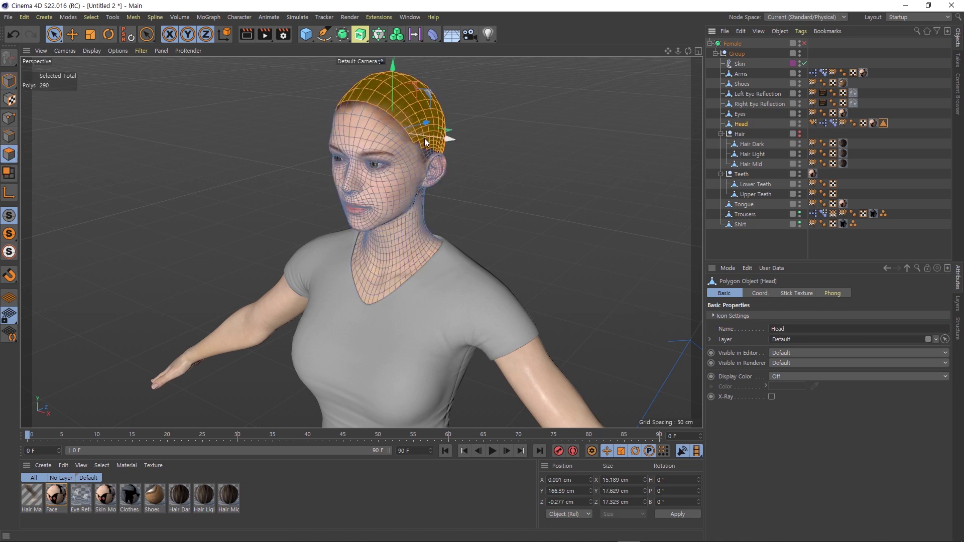
pyautogui.keyDown('alt'); pyautogui.moveTo(502, 122); pyautogui.dragTo(494, 125); pyautogui.keyUp('alt')
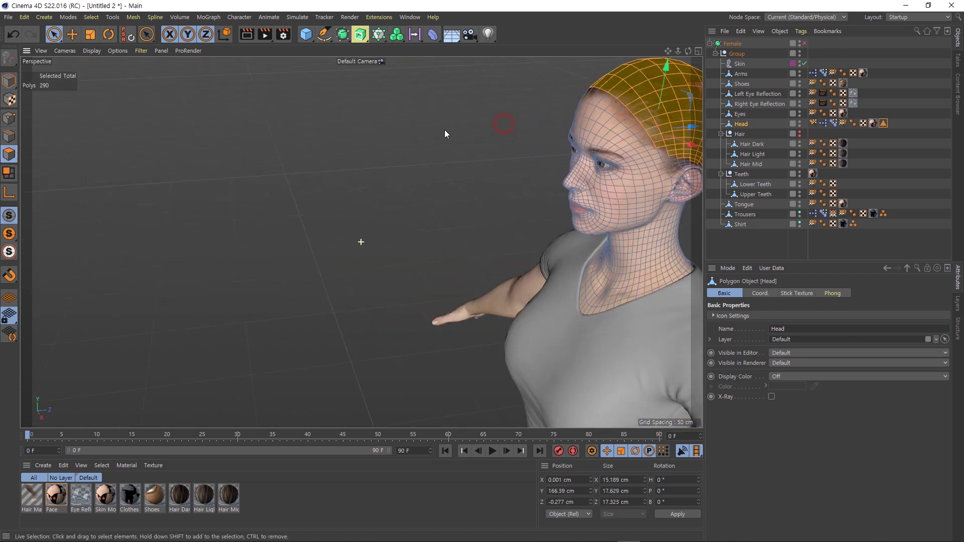
pyautogui.moveTo(454, 104)
pyautogui.keyDown('alt'); pyautogui.mouseDown()
pyautogui.moveTo(239, 88)
pyautogui.moveTo(141, 104)
pyautogui.moveTo(116, 98)
pyautogui.moveTo(361, 132)
pyautogui.mouseUp(); pyautogui.keyUp('alt')
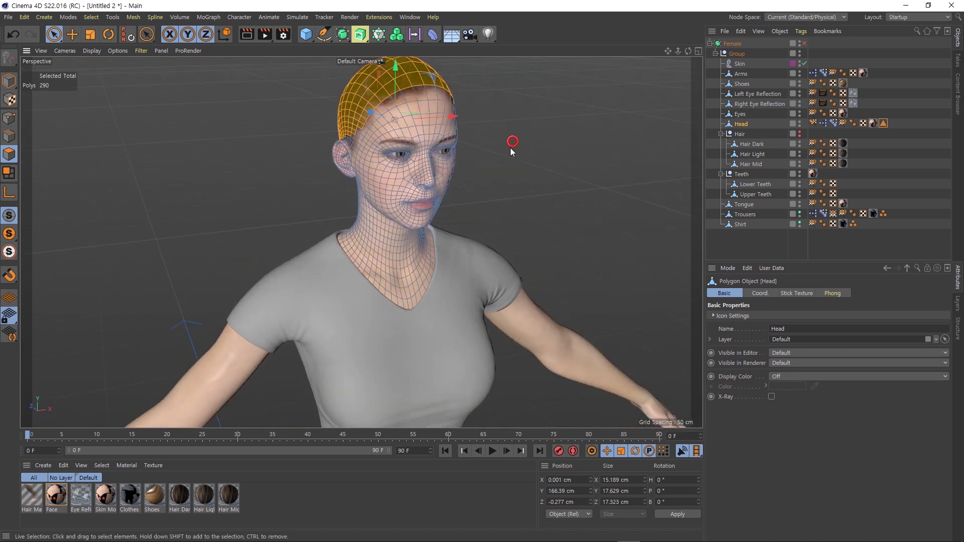
pyautogui.keyDown('alt'); pyautogui.moveTo(512, 142); pyautogui.dragTo(472, 224); pyautogui.keyUp('alt')
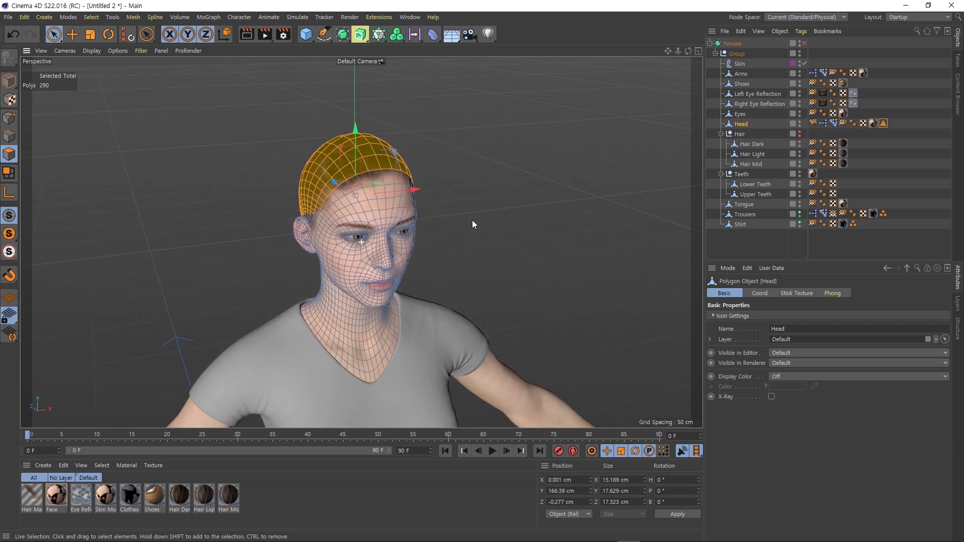
pyautogui.click(298, 18)
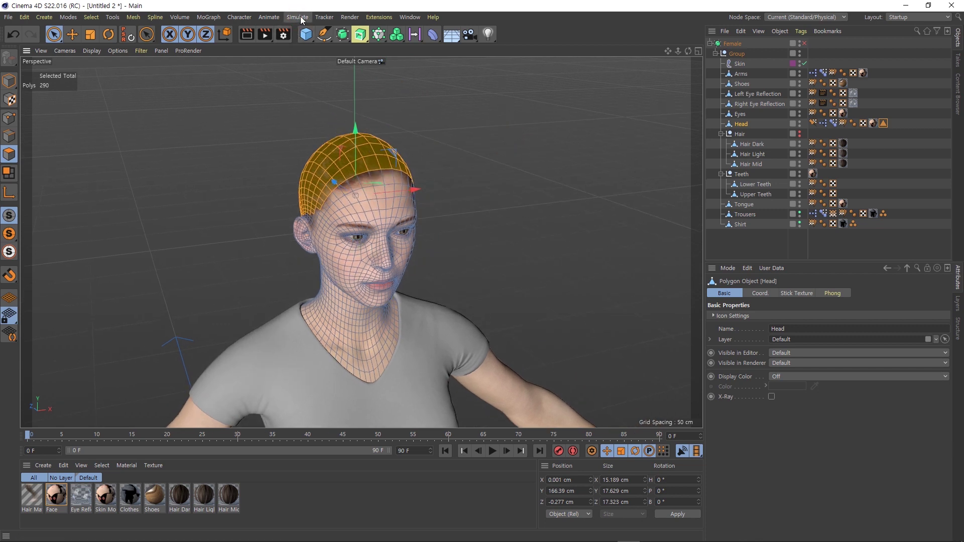
pyautogui.moveTo(313, 99)
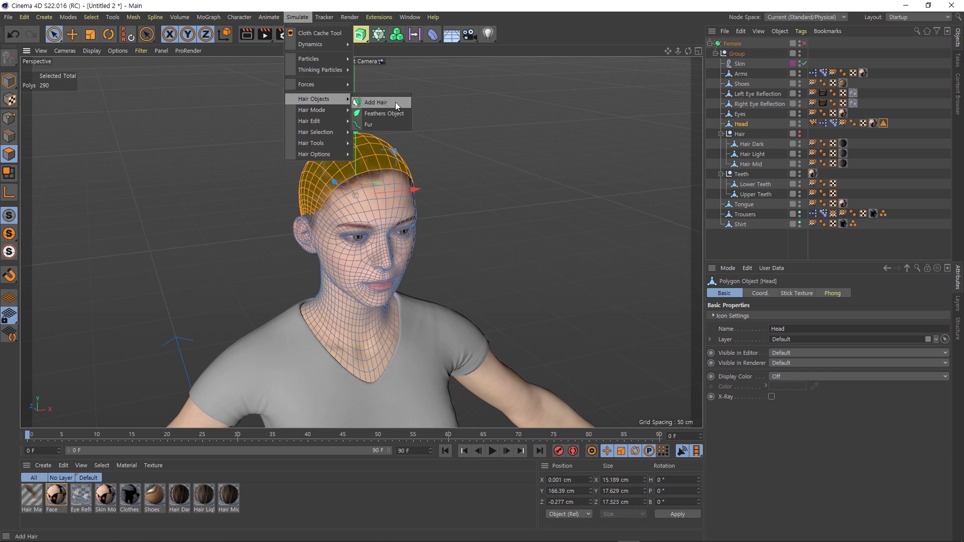
# - Add Hair to the scalp polygons, creating 333 guides 100 cm long, and zoom out
pyautogui.click(396, 103)
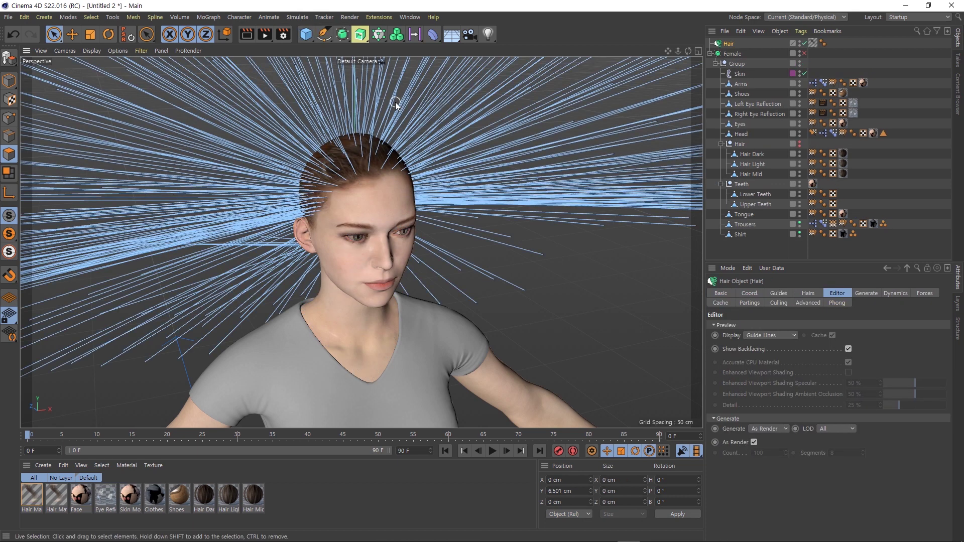
pyautogui.scroll(-3, 433, 148)
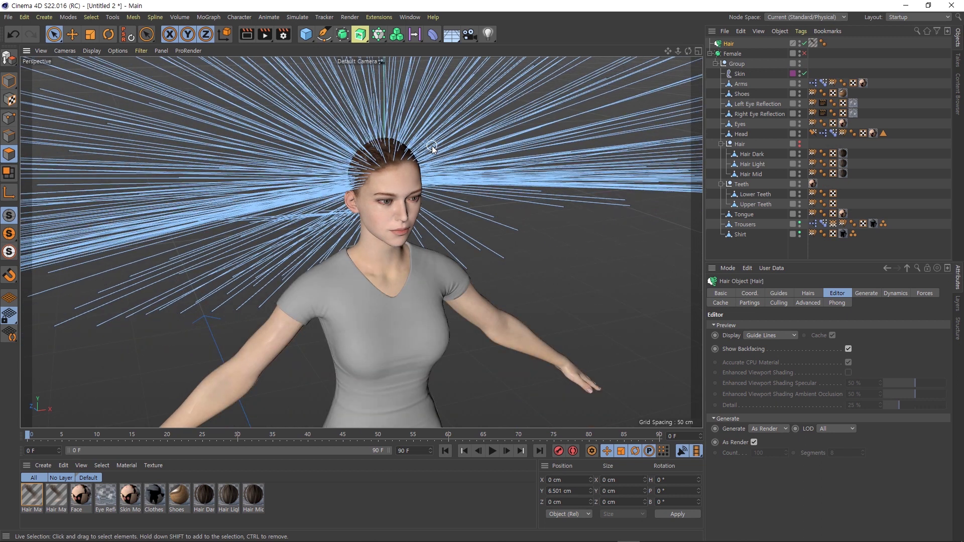
pyautogui.scroll(-3, 433, 148)
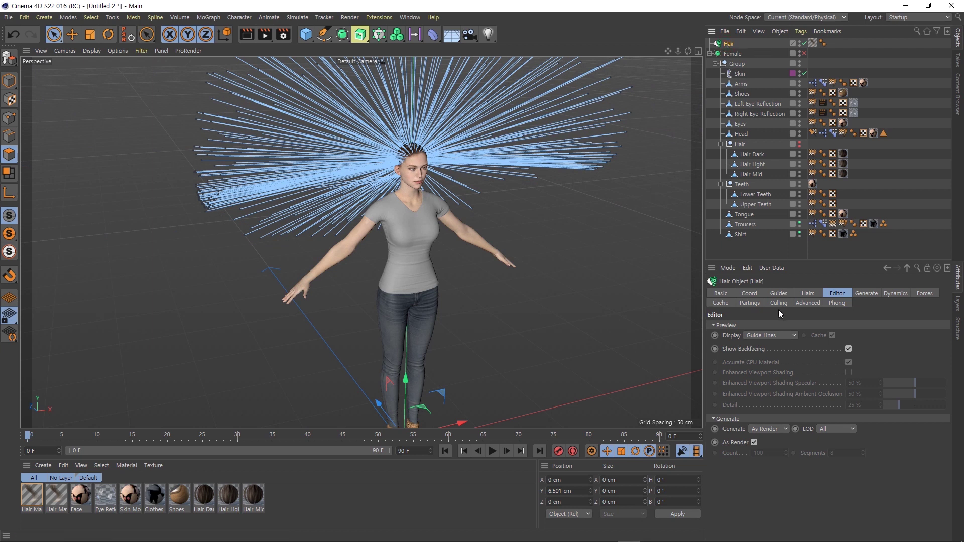
pyautogui.click(777, 293)
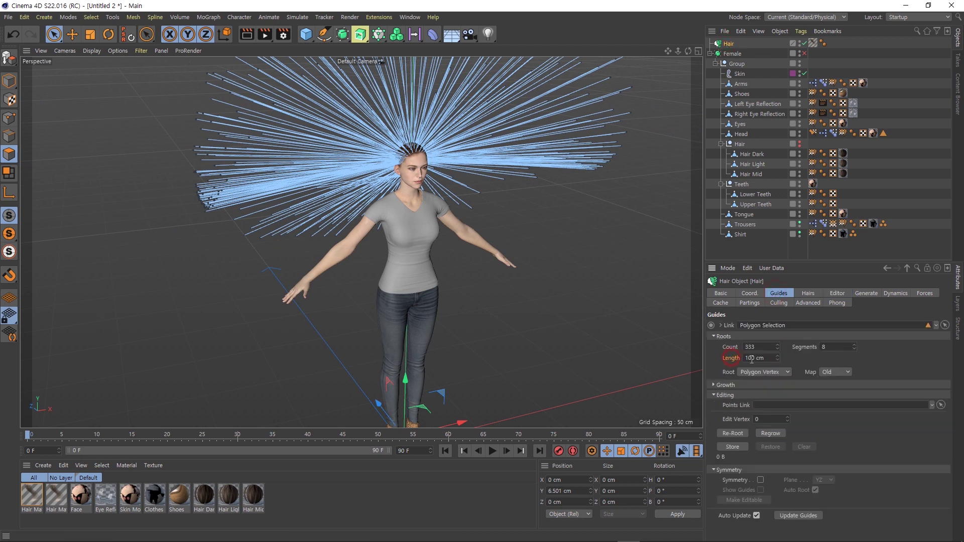
# - Set the hair guide Length to 15 cm, trying 5 cm first, and play the simulation
pyautogui.click(768, 361)
pyautogui.write('5')
pyautogui.press('Return')
pyautogui.scroll(3, 414, 177)
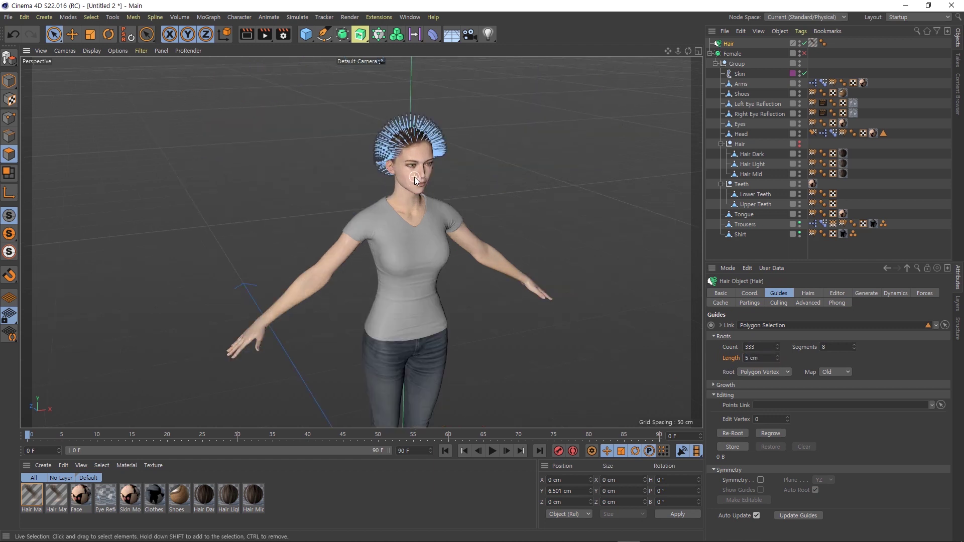
pyautogui.scroll(2, 413, 179)
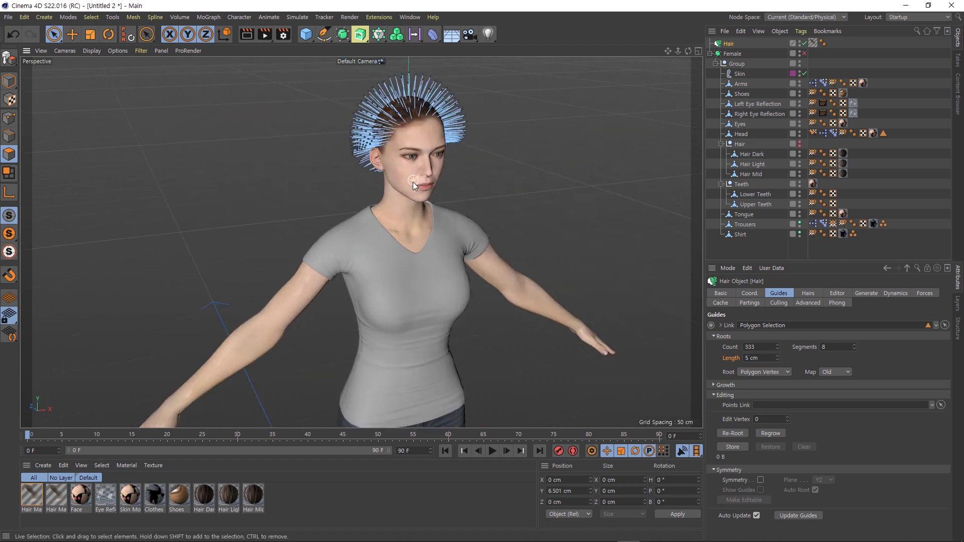
pyautogui.click(761, 357)
pyautogui.write('15')
pyautogui.press('Return')
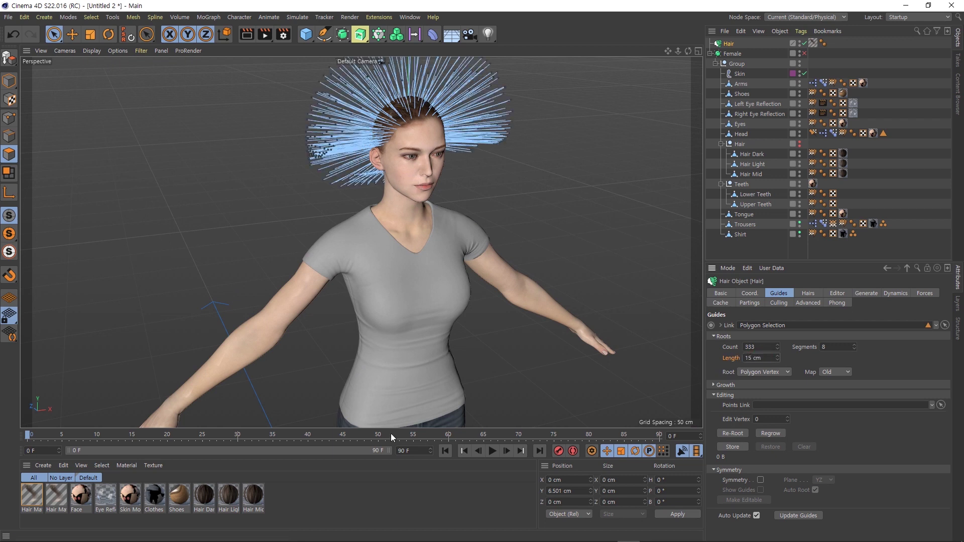
pyautogui.click(492, 451)
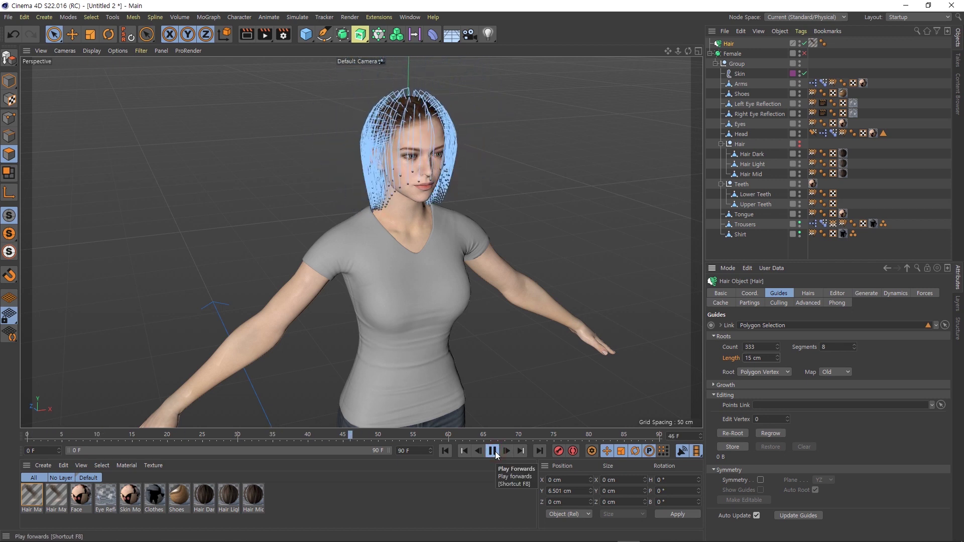
# - Stop playback at frame 62 and set the drooped hair as its initial state
pyautogui.click(494, 452)
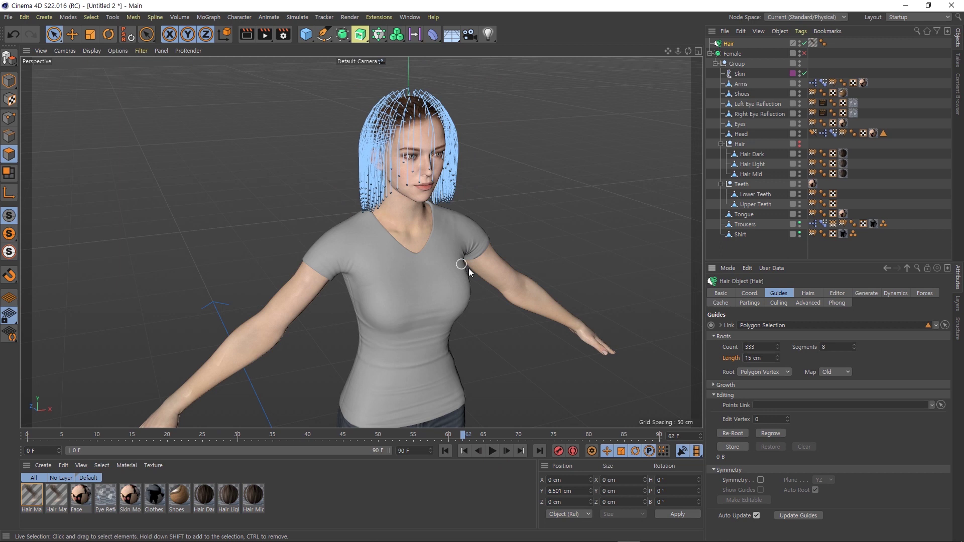
pyautogui.moveTo(434, 237)
pyautogui.keyDown('alt'); pyautogui.mouseDown()
pyautogui.moveTo(348, 214)
pyautogui.moveTo(373, 218)
pyautogui.moveTo(384, 250)
pyautogui.mouseUp(); pyautogui.keyUp('alt')
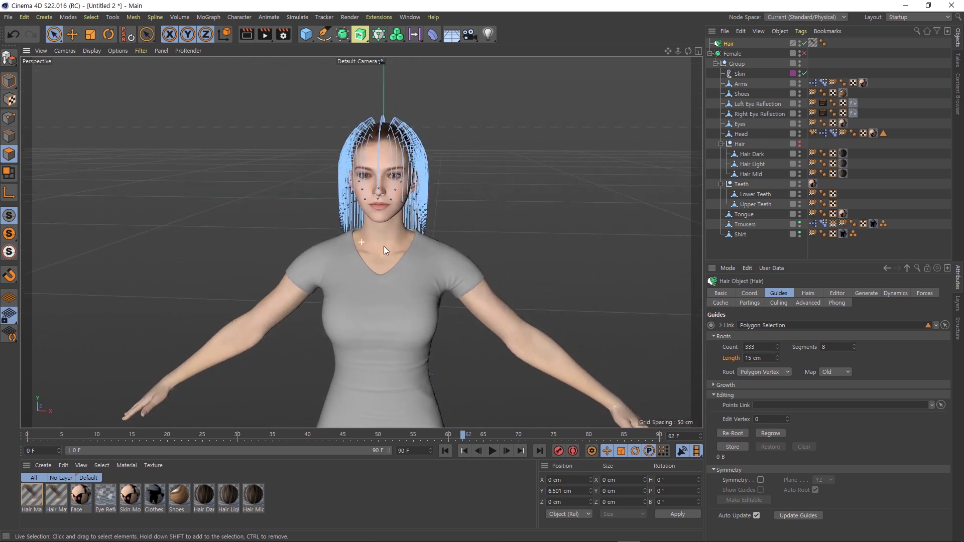
pyautogui.click(297, 17)
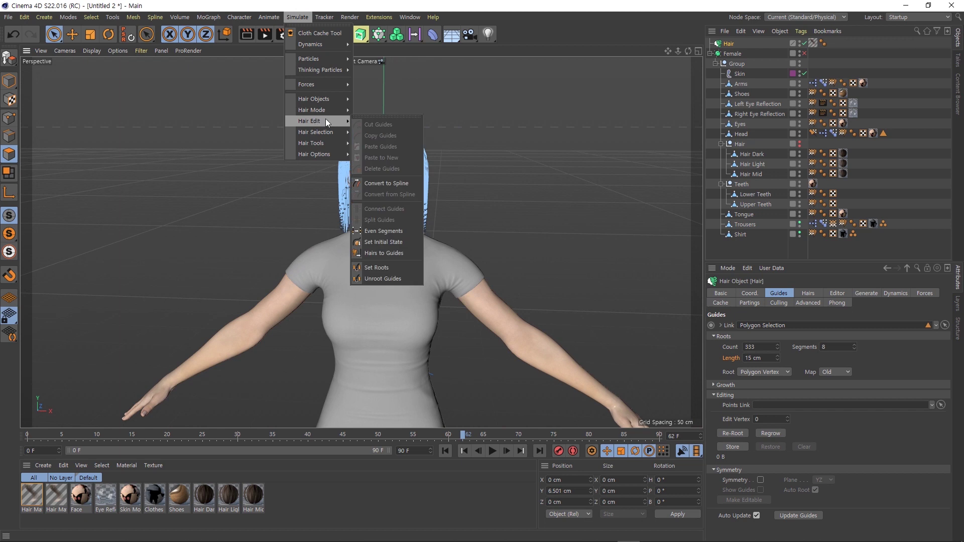
pyautogui.click(408, 240)
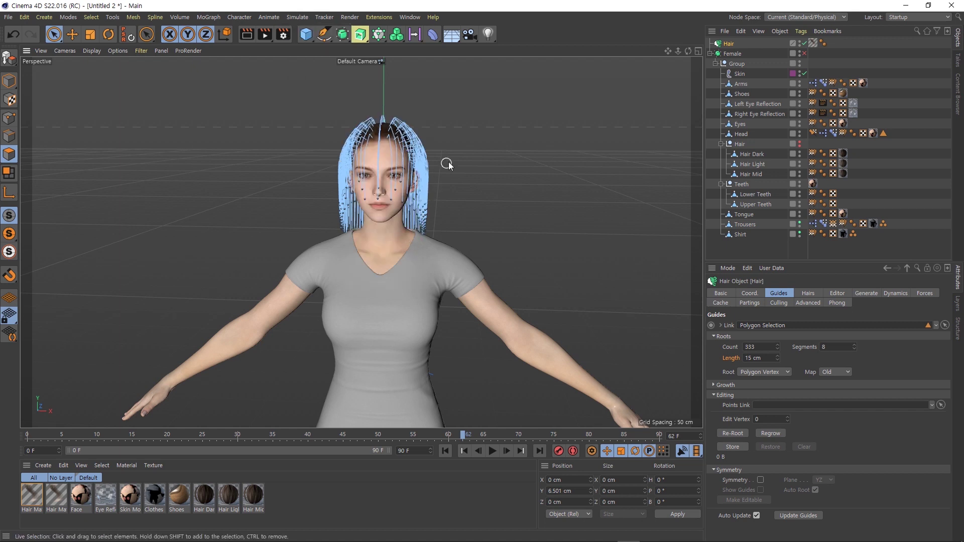
# - Return the timeline to frame 0 and zoom in on the head's hanging bob
pyautogui.moveTo(73, 435); pyautogui.dragTo(9, 436)
pyautogui.moveTo(476, 215)
pyautogui.keyDown('alt'); pyautogui.mouseDown()
pyautogui.moveTo(307, 197)
pyautogui.moveTo(450, 237)
pyautogui.moveTo(434, 227)
pyautogui.moveTo(458, 224)
pyautogui.mouseUp(); pyautogui.keyUp('alt')
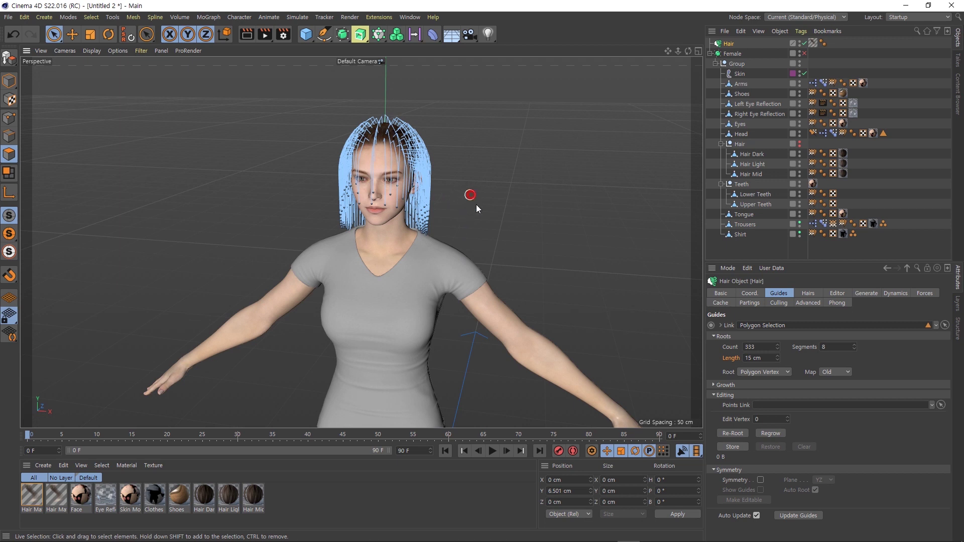
pyautogui.scroll(3, 448, 230)
pyautogui.scroll(3, 382, 241)
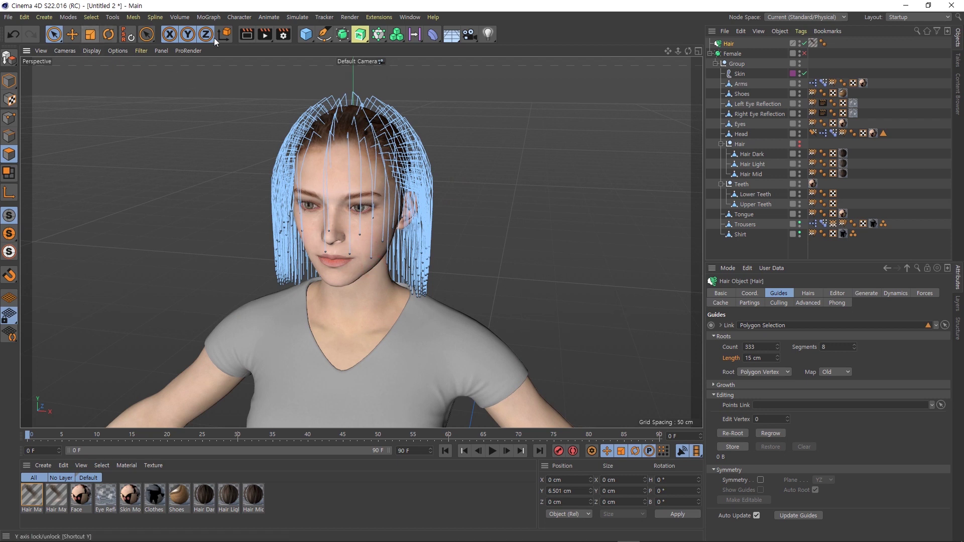
# - Tear off the Hair Tools as a floating palette and pick the Cut tool
pyautogui.click(297, 18)
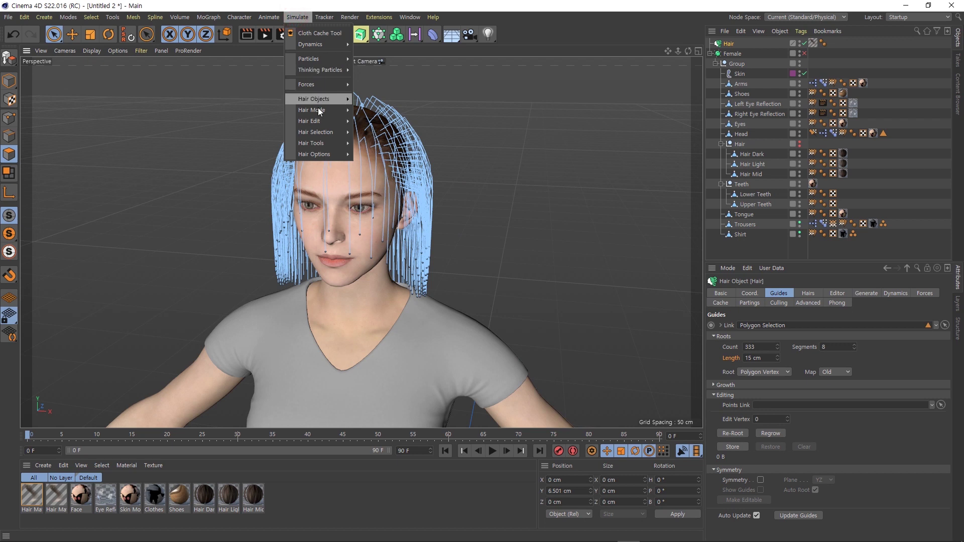
pyautogui.moveTo(311, 143)
pyautogui.click(377, 138)
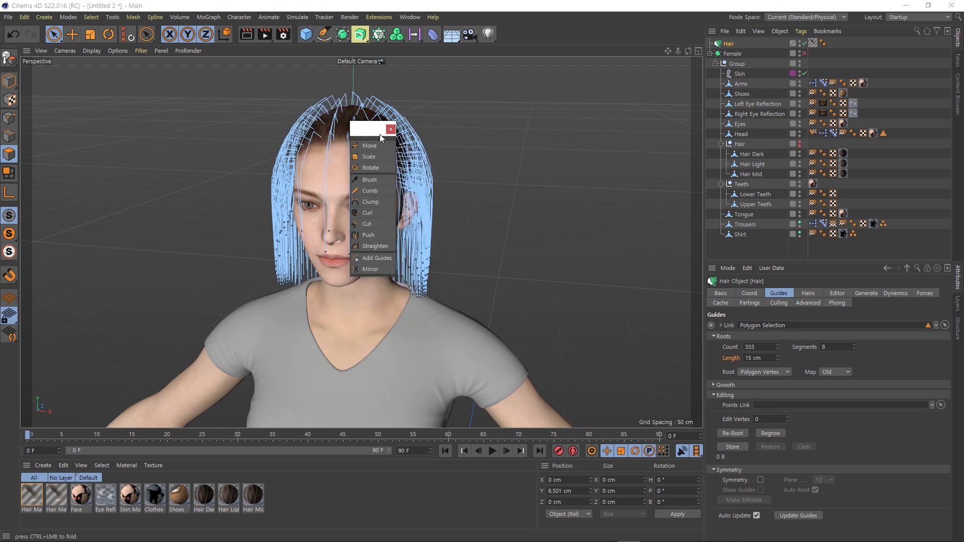
pyautogui.moveTo(379, 134); pyautogui.dragTo(532, 136)
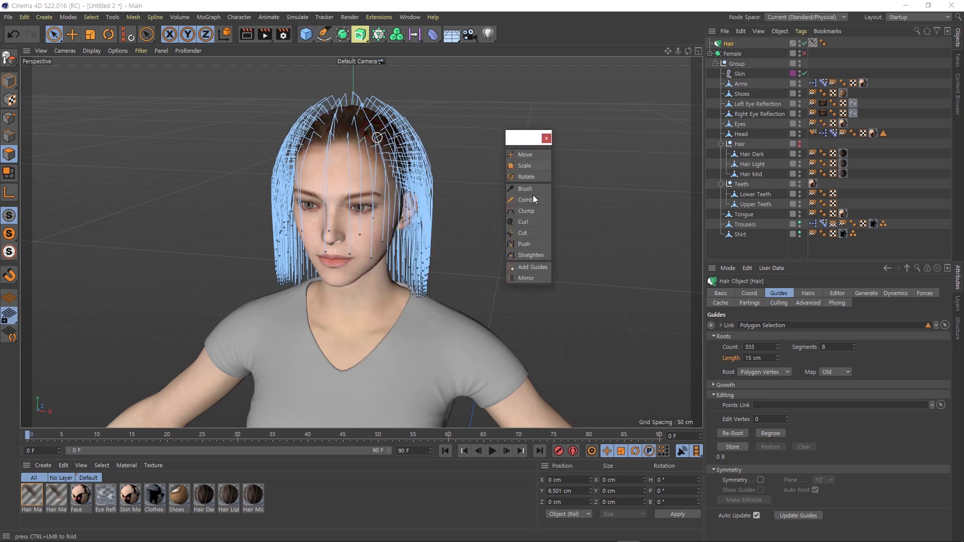
pyautogui.click(538, 234)
# - Cut away the strands over the forehead, nose, cheeks and left eye
pyautogui.moveTo(343, 261)
pyautogui.mouseDown()
pyautogui.moveTo(330, 250)
pyautogui.moveTo(344, 258)
pyautogui.moveTo(370, 241)
pyautogui.moveTo(383, 258)
pyautogui.moveTo(387, 222)
pyautogui.moveTo(376, 217)
pyautogui.moveTo(374, 183)
pyautogui.mouseUp()
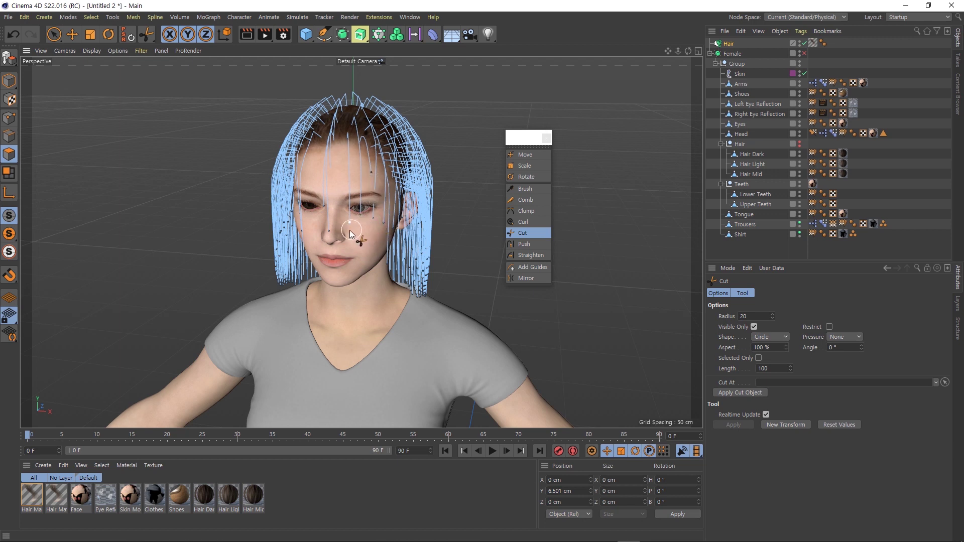
pyautogui.moveTo(350, 229); pyautogui.dragTo(348, 181)
pyautogui.click(329, 219)
pyautogui.moveTo(329, 219)
pyautogui.mouseDown()
pyautogui.moveTo(326, 160)
pyautogui.moveTo(323, 226)
pyautogui.mouseUp()
pyautogui.moveTo(384, 228)
pyautogui.mouseDown()
pyautogui.moveTo(372, 220)
pyautogui.moveTo(376, 185)
pyautogui.moveTo(360, 227)
pyautogui.moveTo(394, 198)
pyautogui.moveTo(333, 243)
pyautogui.moveTo(319, 182)
pyautogui.moveTo(309, 191)
pyautogui.moveTo(316, 161)
pyautogui.moveTo(298, 177)
pyautogui.moveTo(292, 213)
pyautogui.mouseUp()
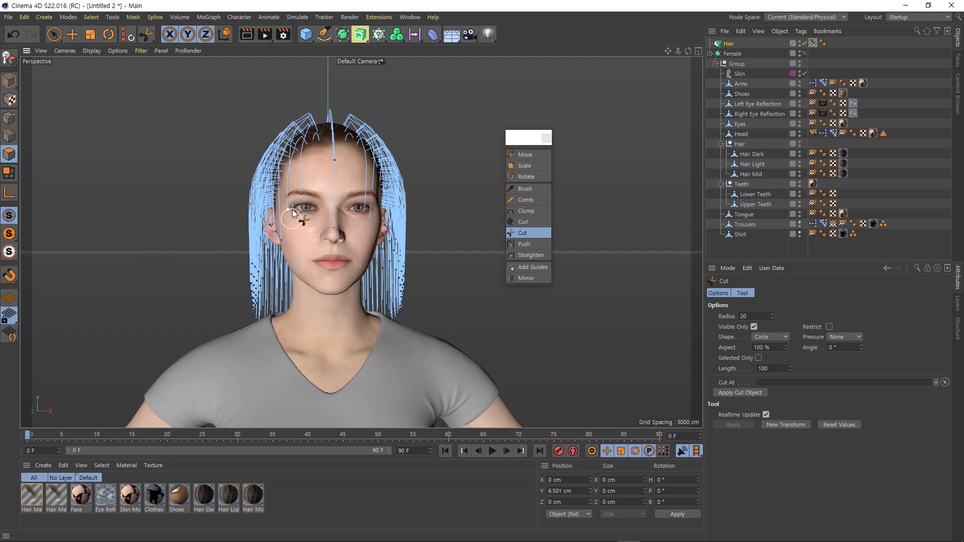
pyautogui.moveTo(282, 234)
pyautogui.mouseDown()
pyautogui.moveTo(285, 208)
pyautogui.moveTo(352, 233)
pyautogui.moveTo(369, 217)
pyautogui.mouseUp()
pyautogui.click(265, 35)
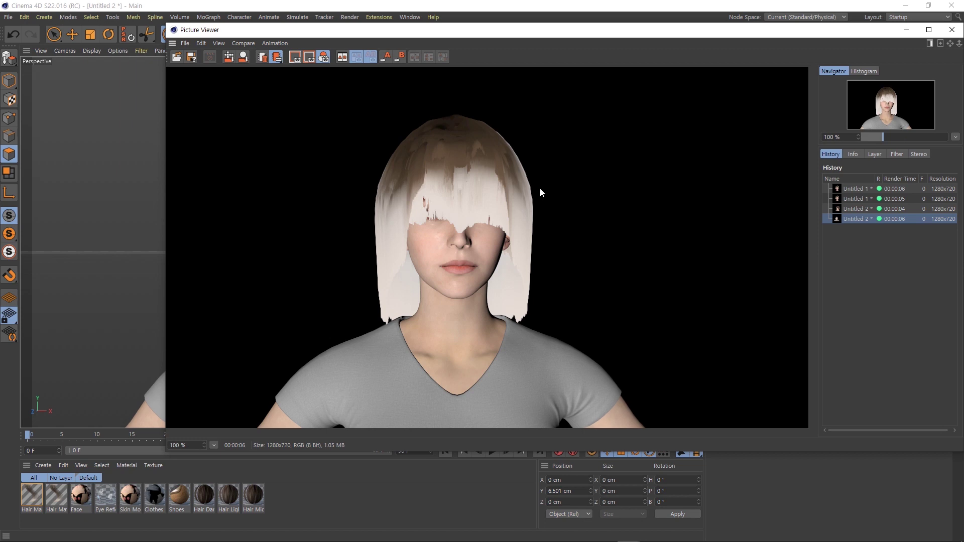
pyautogui.click(952, 30)
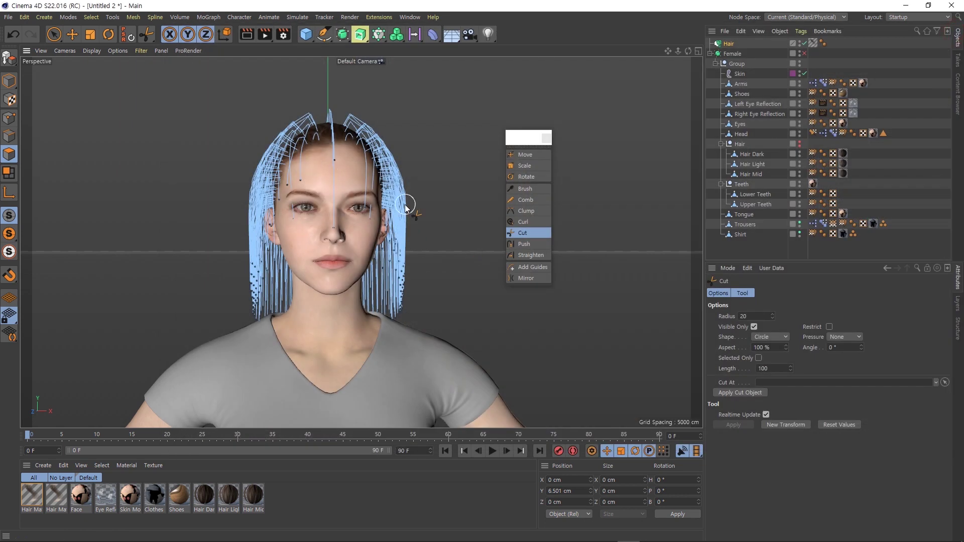
pyautogui.click(726, 45)
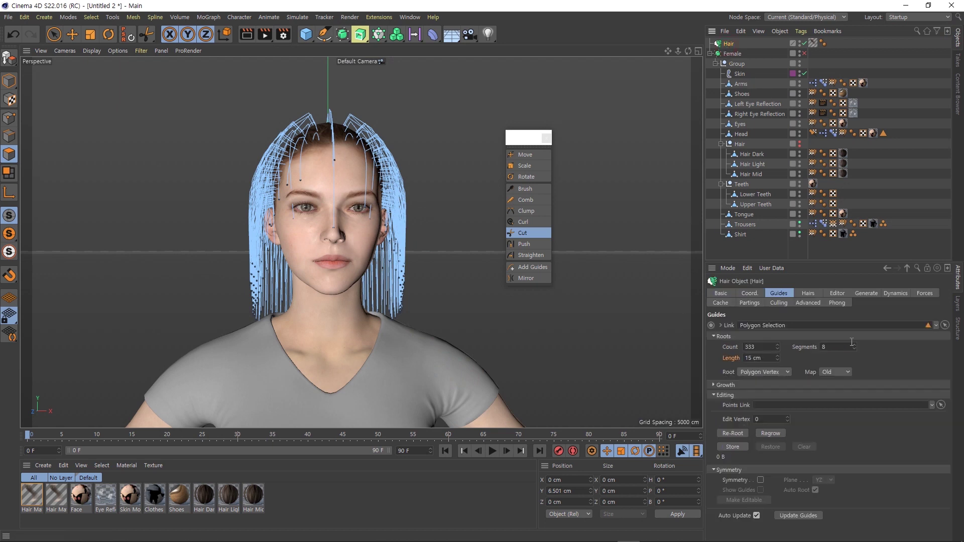
# - Set the Hair object's Editor Preview Display to Guide Polygons and view from the side
pyautogui.click(842, 294)
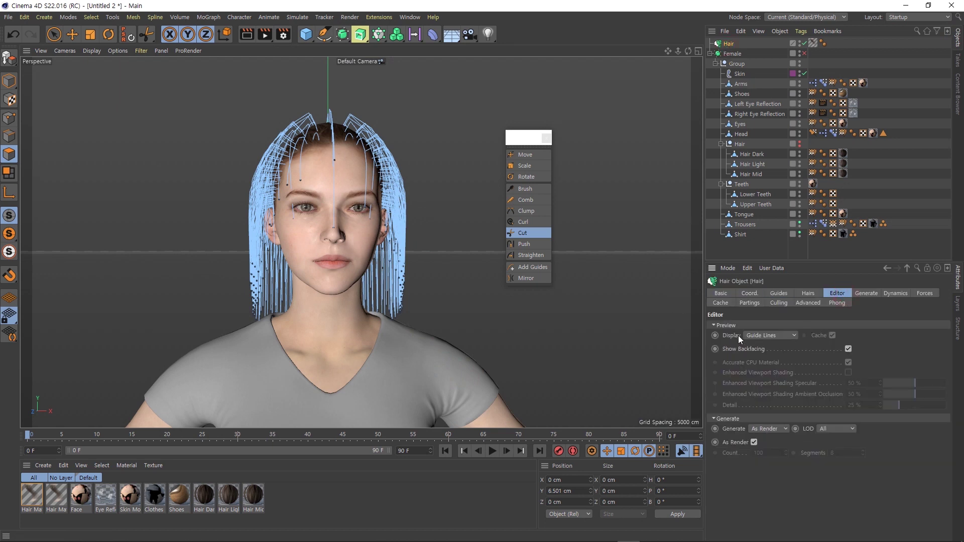
pyautogui.click(788, 335)
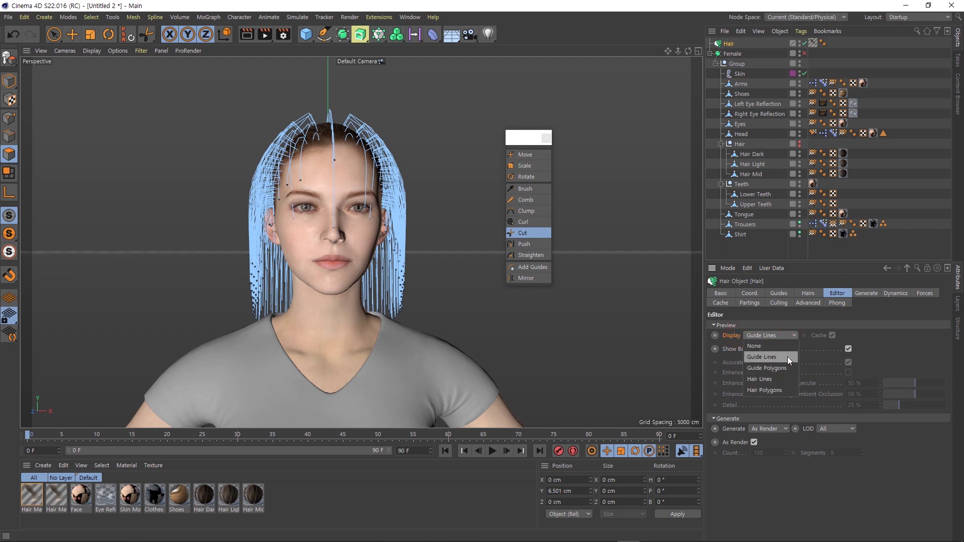
pyautogui.click(791, 369)
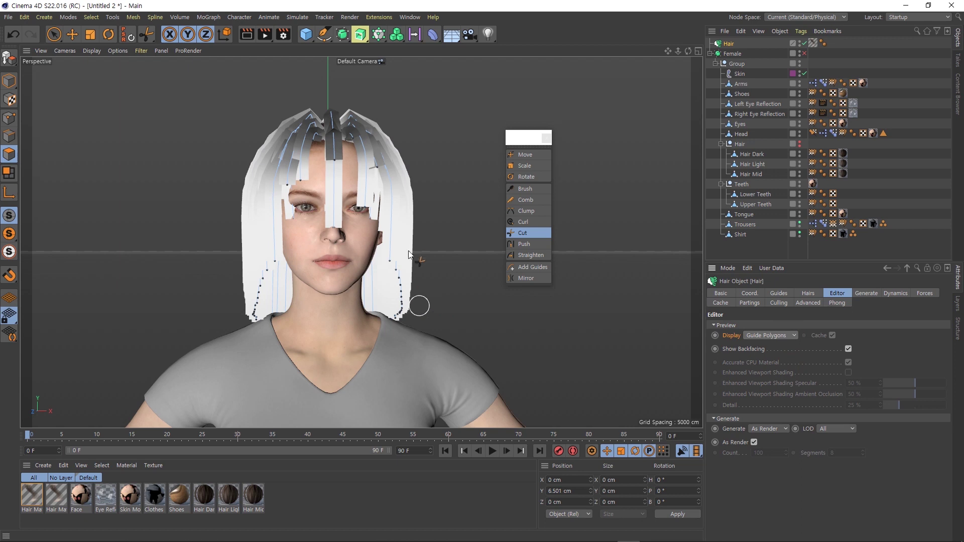
pyautogui.moveTo(434, 245)
pyautogui.keyDown('alt'); pyautogui.mouseDown()
pyautogui.moveTo(218, 257)
pyautogui.moveTo(503, 257)
pyautogui.moveTo(402, 251)
pyautogui.moveTo(433, 217)
pyautogui.moveTo(452, 285)
pyautogui.mouseUp(); pyautogui.keyUp('alt')
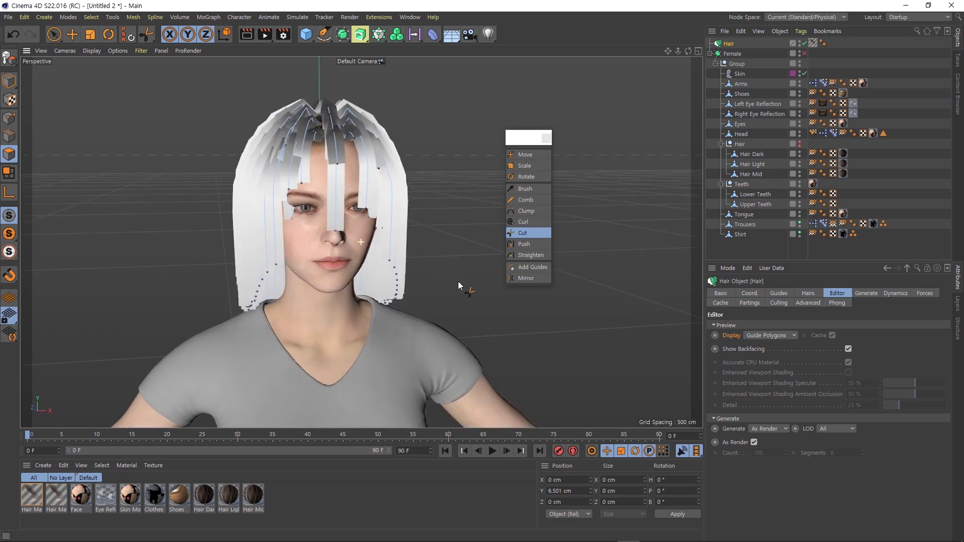
# - Check the Hairs and Guides tabs, then switch the preview to Hair Lines
pyautogui.click(816, 296)
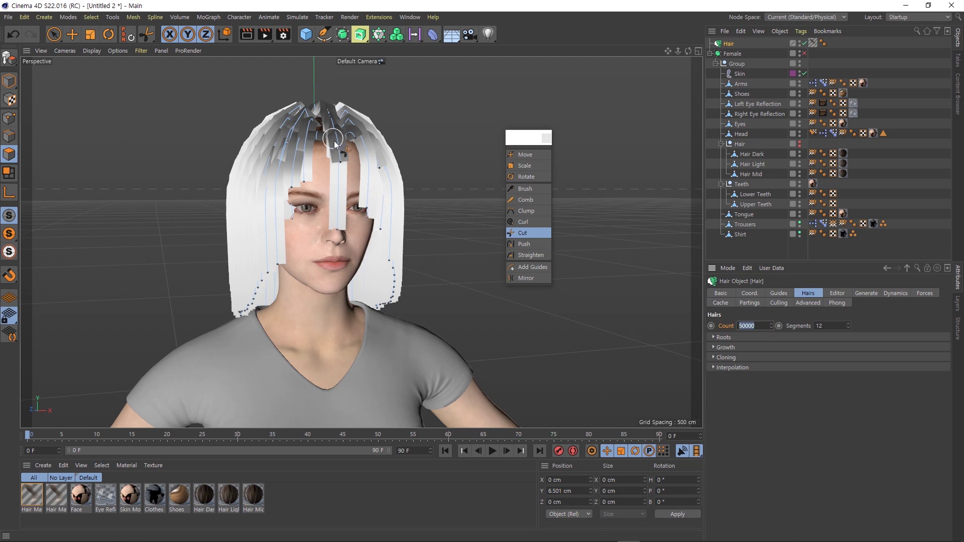
pyautogui.click(779, 294)
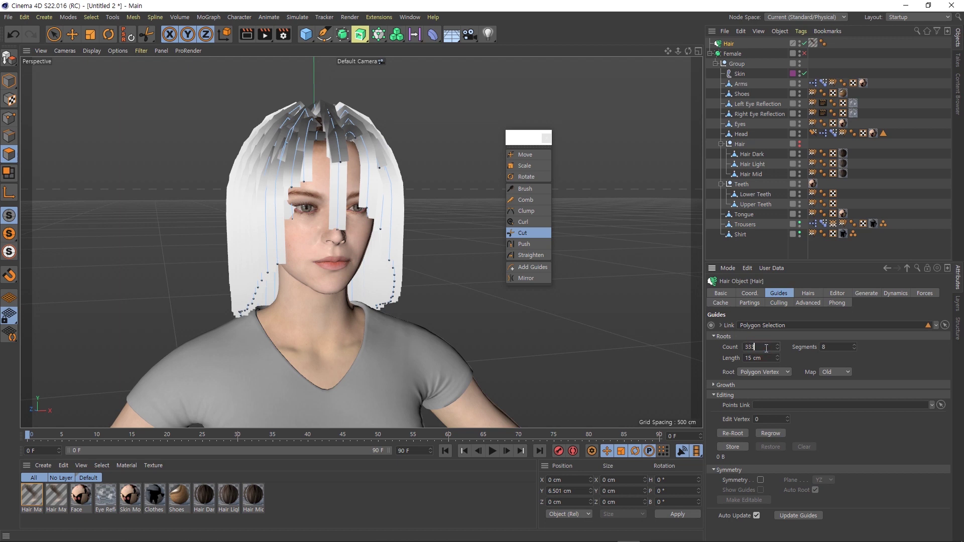
pyautogui.click(835, 294)
pyautogui.click(790, 335)
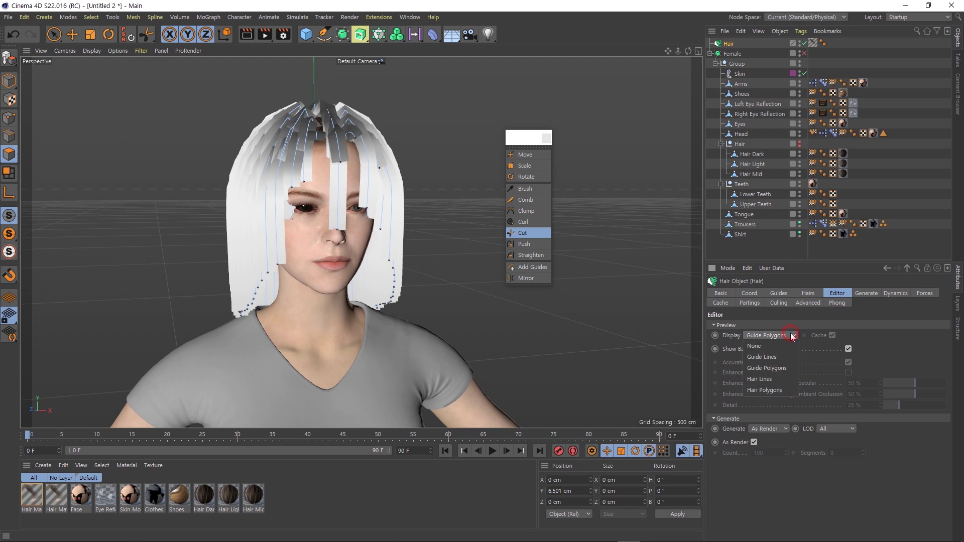
pyautogui.click(787, 381)
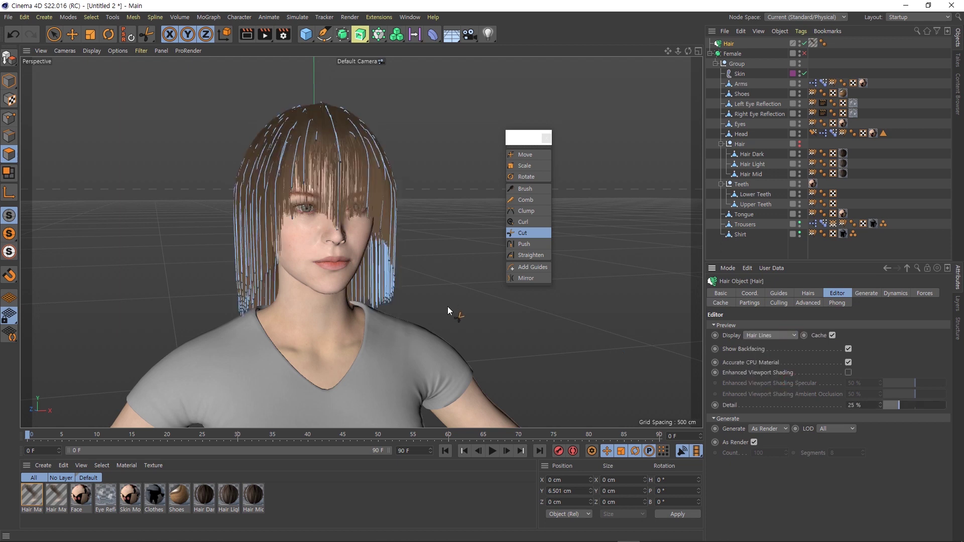
# - Preview the hair as shaded Hair Polygons from a three-quarter view
pyautogui.moveTo(415, 256)
pyautogui.keyDown('alt'); pyautogui.mouseDown()
pyautogui.moveTo(275, 260)
pyautogui.moveTo(230, 240)
pyautogui.moveTo(306, 239)
pyautogui.moveTo(428, 266)
pyautogui.moveTo(221, 279)
pyautogui.moveTo(314, 284)
pyautogui.mouseUp(); pyautogui.keyUp('alt')
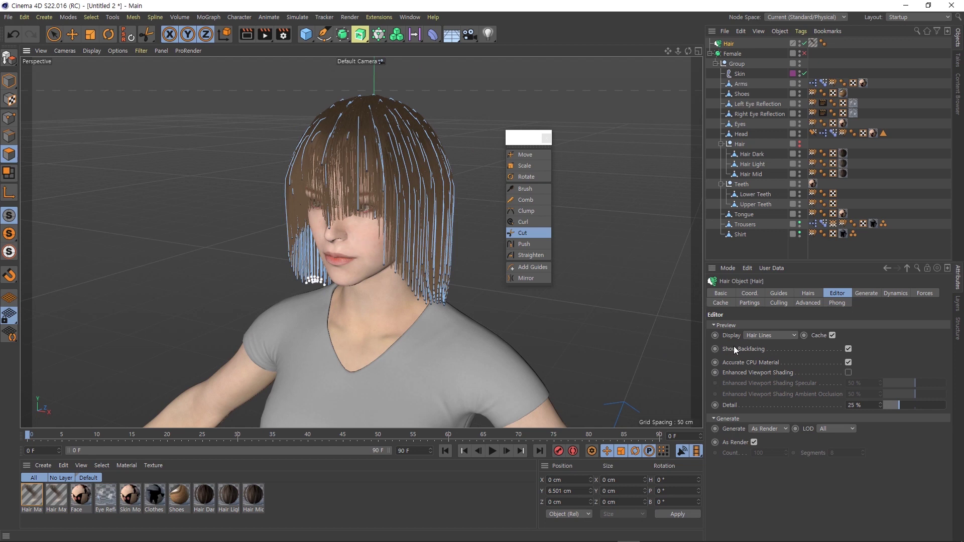
pyautogui.click(772, 335)
pyautogui.click(779, 389)
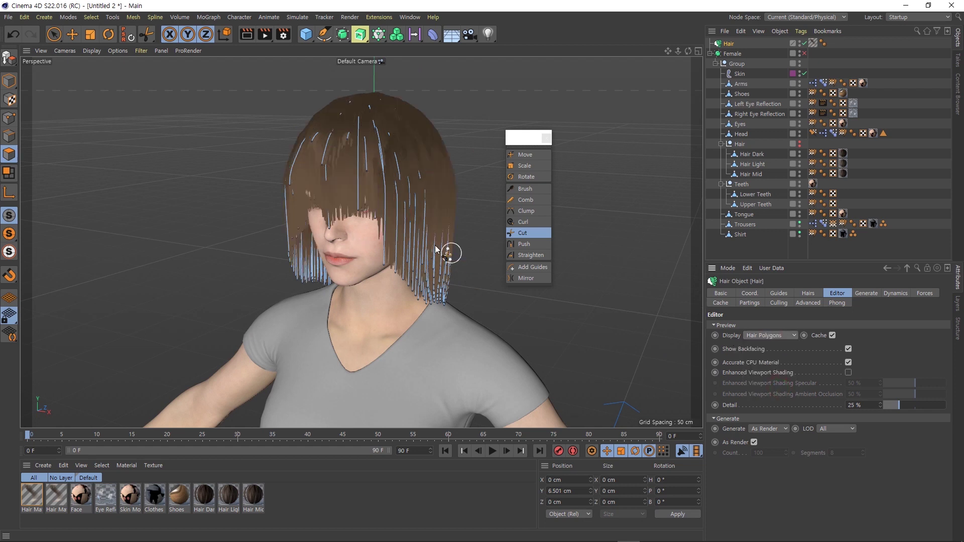
# - Shorten the bang strands hanging over the eye, checking from the front
pyautogui.keyDown('alt'); pyautogui.moveTo(413, 237); pyautogui.dragTo(439, 235); pyautogui.keyUp('alt')
pyautogui.scroll(3, 368, 227)
pyautogui.moveTo(368, 227)
pyautogui.keyDown('alt'); pyautogui.mouseDown()
pyautogui.moveTo(538, 243)
pyautogui.moveTo(501, 270)
pyautogui.moveTo(461, 245)
pyautogui.moveTo(426, 204)
pyautogui.moveTo(436, 170)
pyautogui.moveTo(447, 206)
pyautogui.moveTo(407, 218)
pyautogui.moveTo(438, 227)
pyautogui.mouseUp(); pyautogui.keyUp('alt')
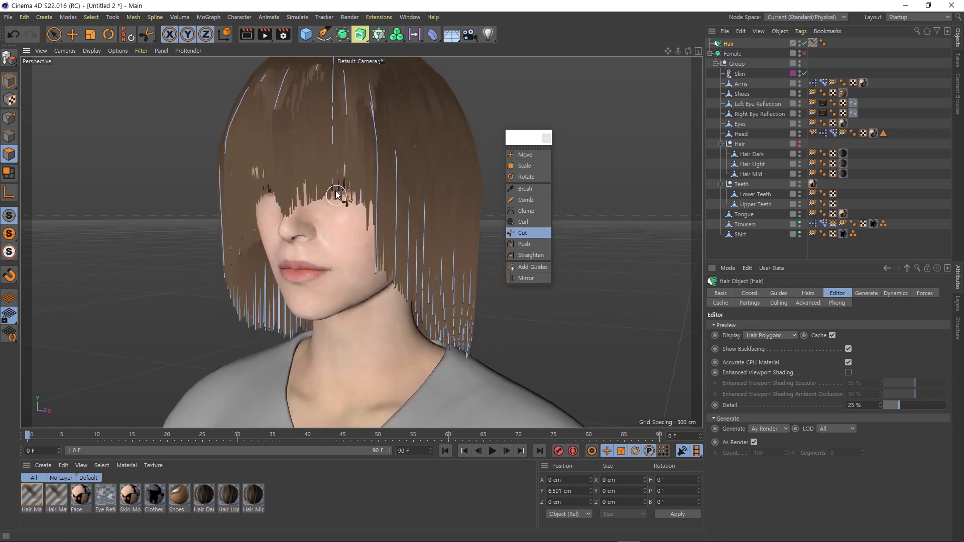
pyautogui.moveTo(335, 191); pyautogui.dragTo(337, 204)
pyautogui.keyDown('alt'); pyautogui.moveTo(319, 176); pyautogui.dragTo(303, 239); pyautogui.keyUp('alt')
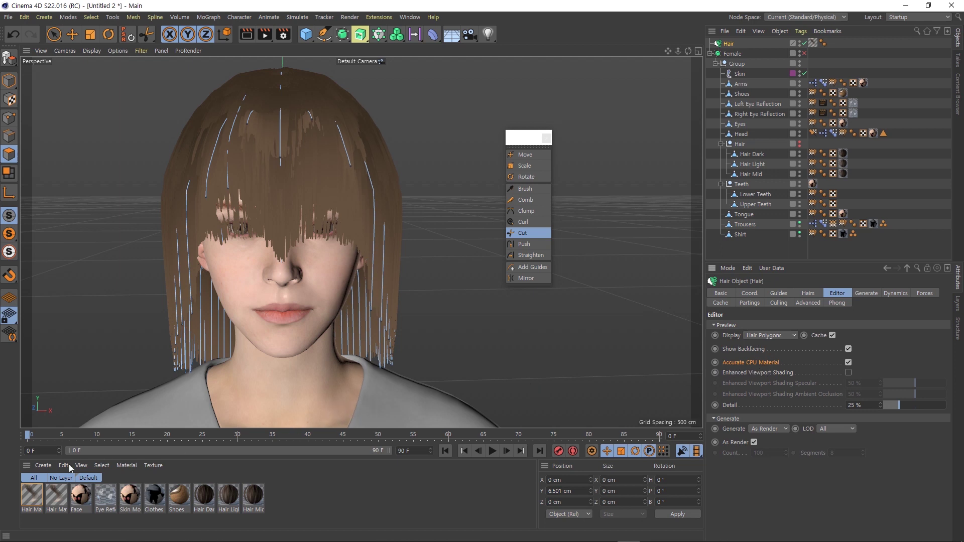
# - Open Hair Mat and give its colour channel a Gradient texture
pyautogui.doubleClick(37, 501)
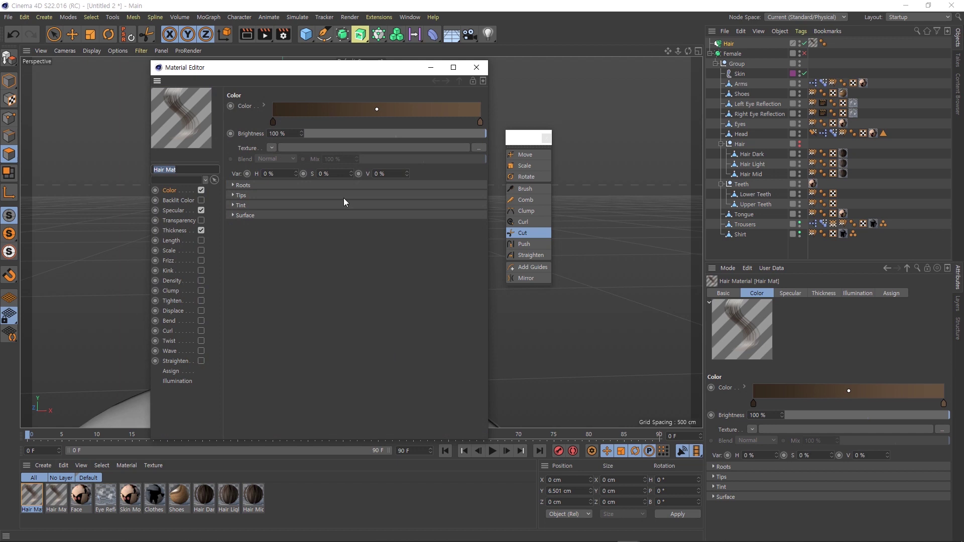
pyautogui.moveTo(322, 74); pyautogui.dragTo(320, 252)
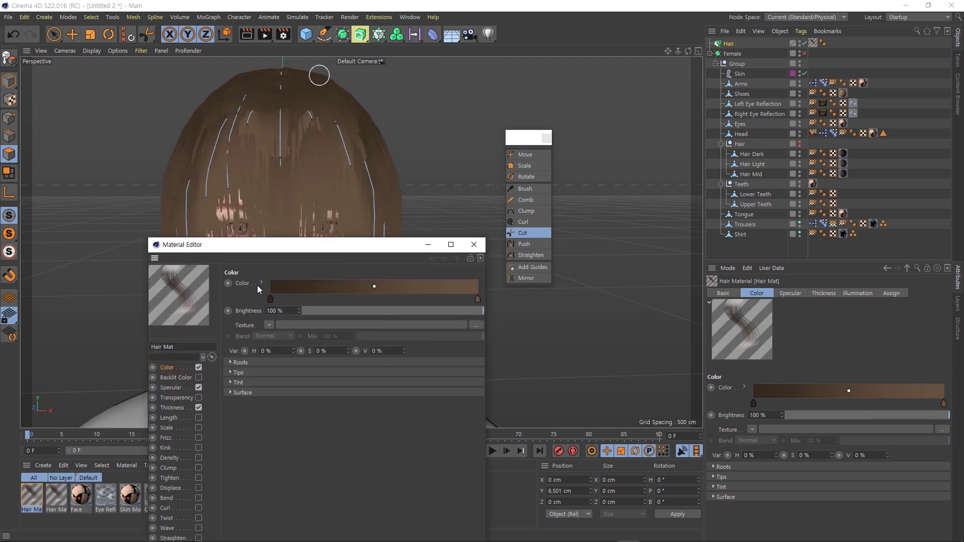
pyautogui.click(269, 325)
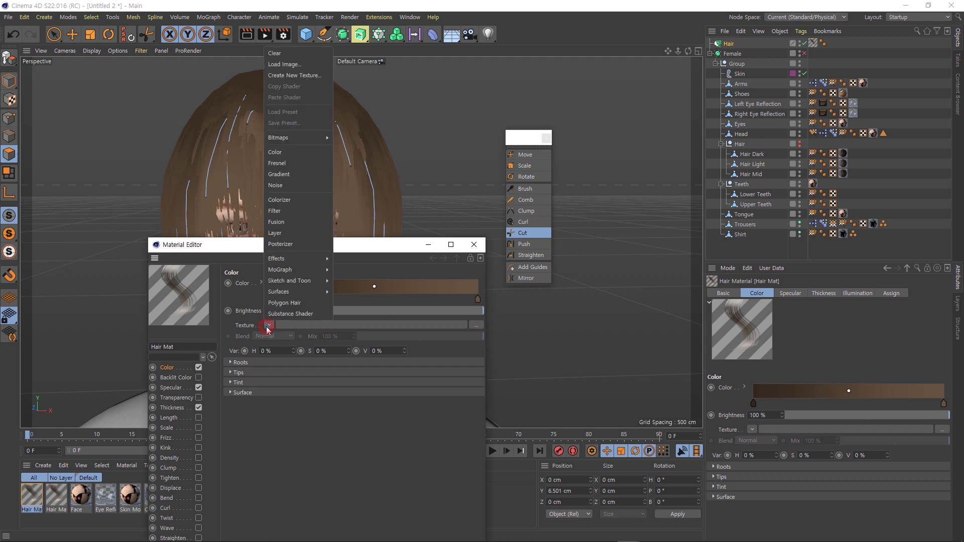
pyautogui.click(295, 175)
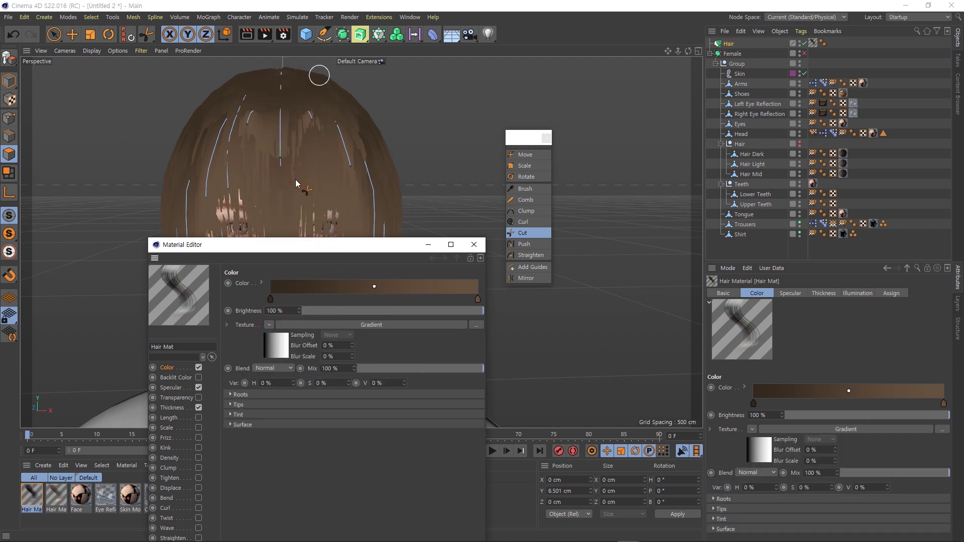
pyautogui.moveTo(346, 244)
pyautogui.mouseDown()
pyautogui.moveTo(383, 266)
pyautogui.moveTo(515, 293)
pyautogui.mouseUp()
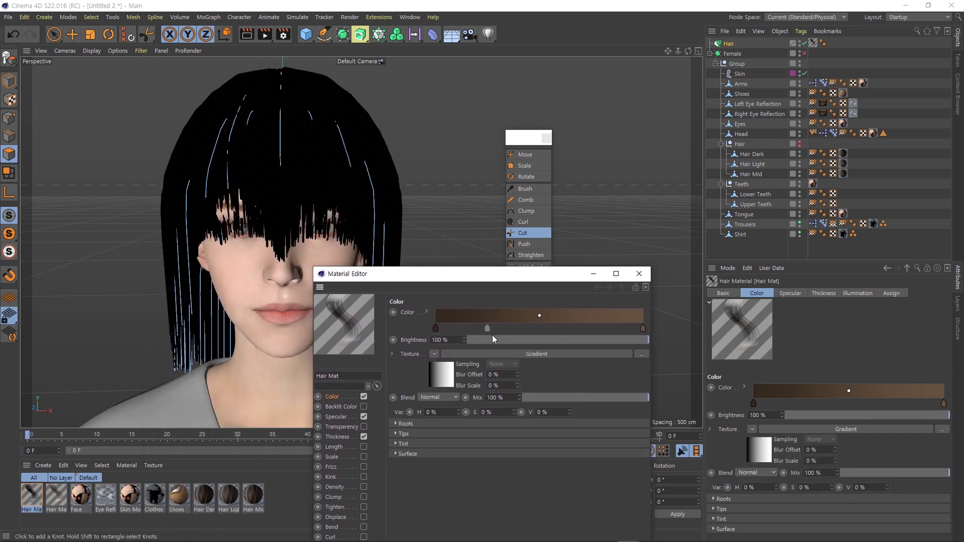
# - Set the hair colour gradient's type to 2D - V
pyautogui.click(533, 354)
pyautogui.click(482, 408)
pyautogui.click(480, 430)
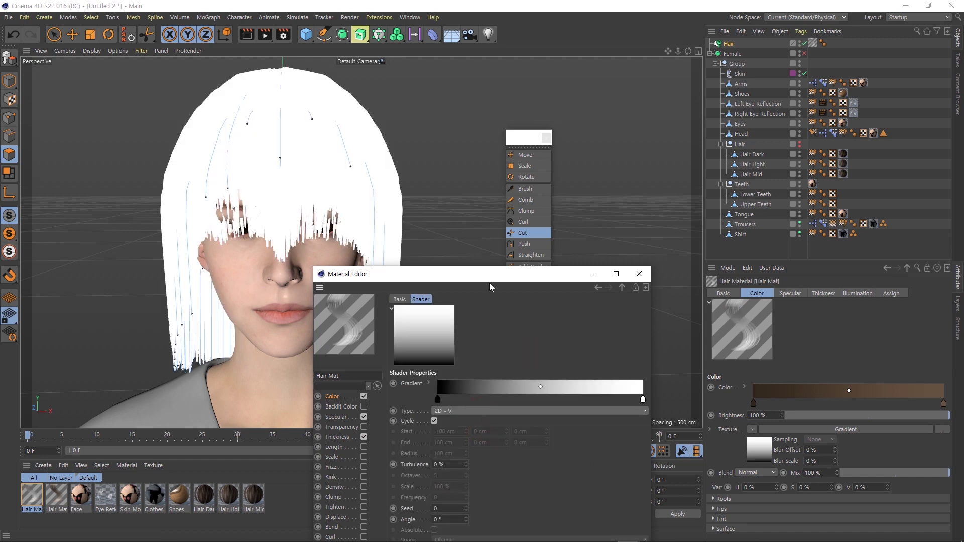
pyautogui.moveTo(489, 284); pyautogui.dragTo(533, 321)
pyautogui.moveTo(686, 51); pyautogui.dragTo(686, 51)
# - Add a knot, remove the grey knot from the gradient, and close the Material Editor
pyautogui.click(618, 435)
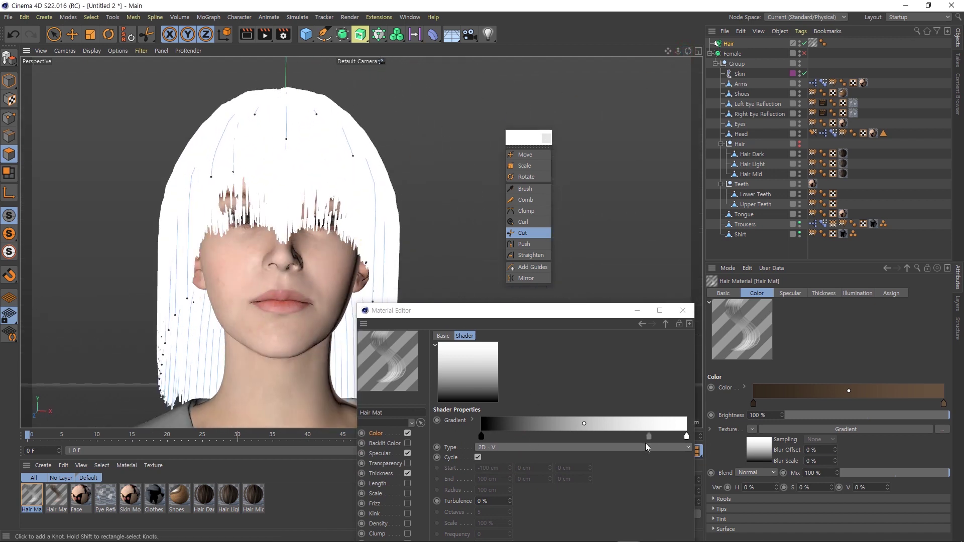
pyautogui.moveTo(659, 435); pyautogui.dragTo(572, 315)
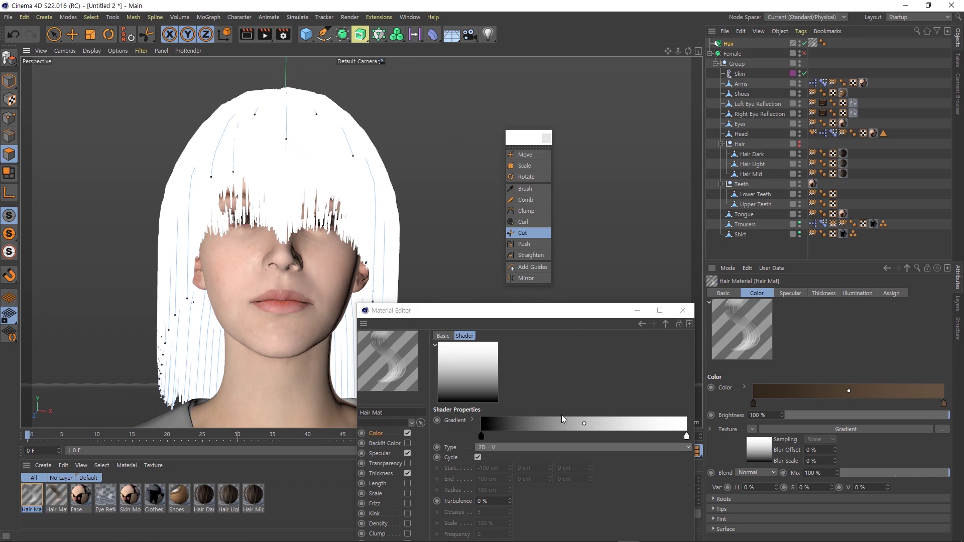
pyautogui.click(682, 310)
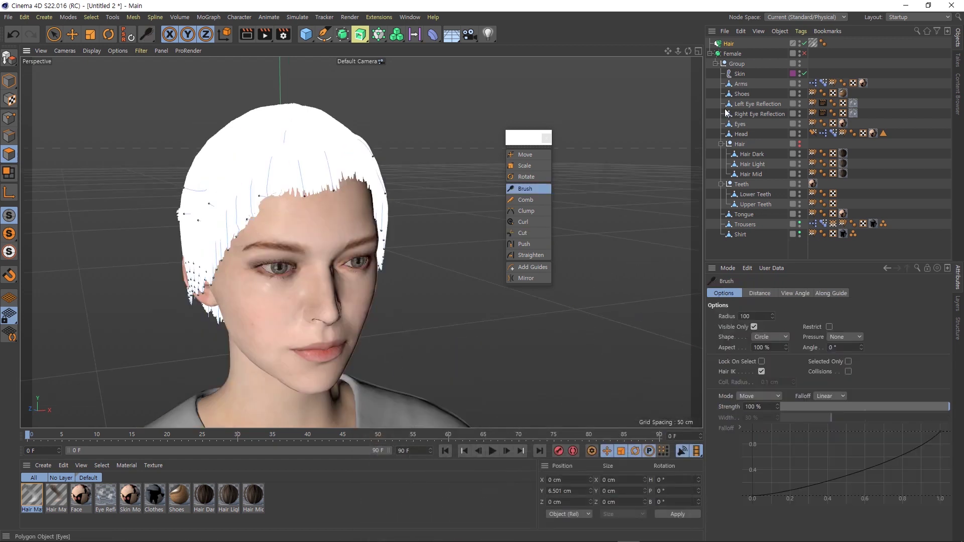
# - Set the Hair object's Editor Display to Hair Lines and brush the fringe into shape
pyautogui.click(728, 44)
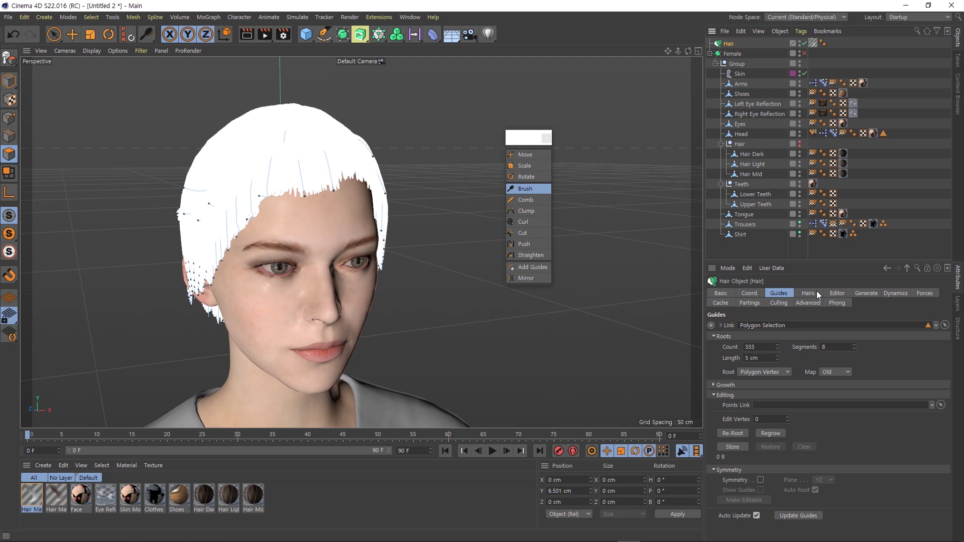
pyautogui.click(836, 293)
pyautogui.click(776, 336)
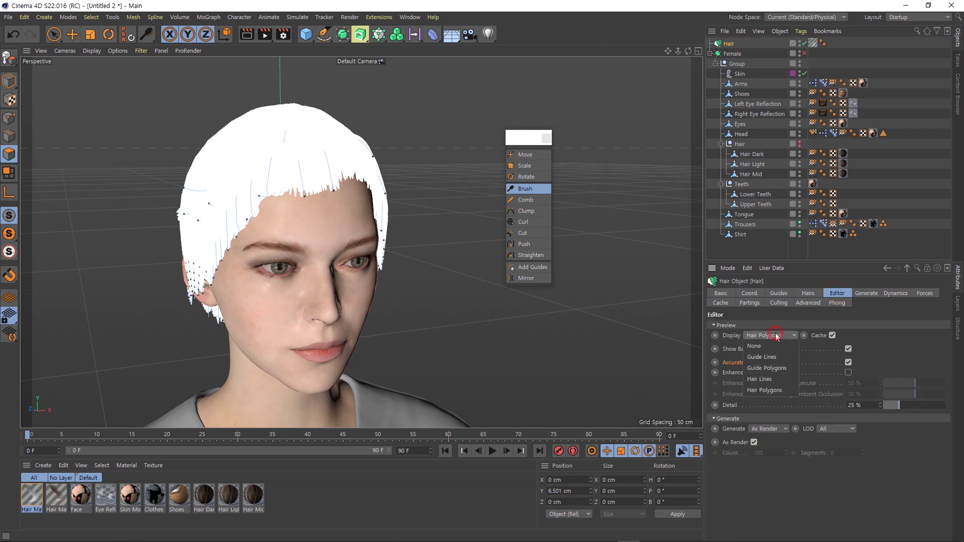
pyautogui.click(773, 377)
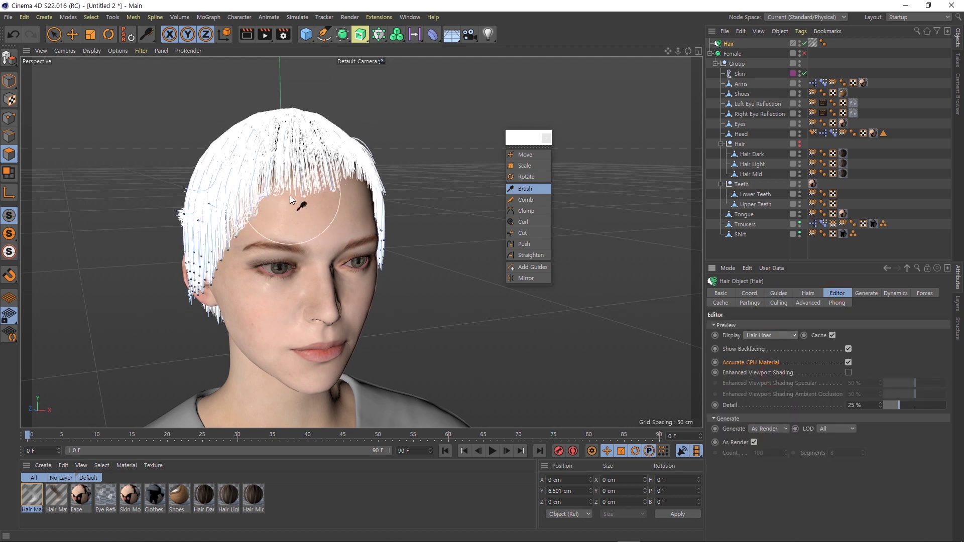
pyautogui.moveTo(272, 193)
pyautogui.mouseDown()
pyautogui.moveTo(301, 189)
pyautogui.moveTo(314, 176)
pyautogui.moveTo(328, 177)
pyautogui.moveTo(258, 196)
pyautogui.moveTo(372, 184)
pyautogui.mouseUp()
# - From a top-down view, enable Enhanced Viewport Shading and open the Editor help page
pyautogui.moveTo(689, 51)
pyautogui.mouseDown()
pyautogui.moveTo(718, 55)
pyautogui.moveTo(723, 131)
pyautogui.mouseUp()
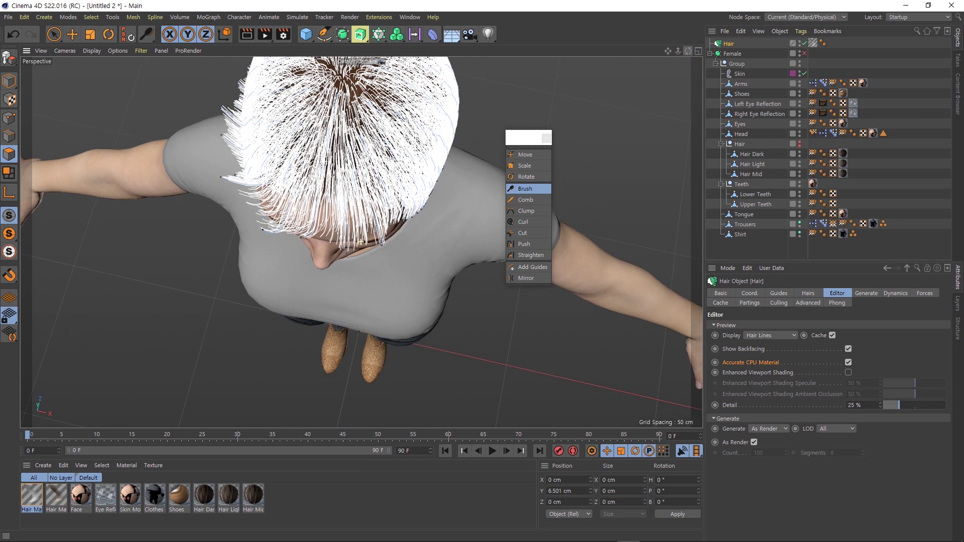
pyautogui.moveTo(668, 51); pyautogui.dragTo(601, 65)
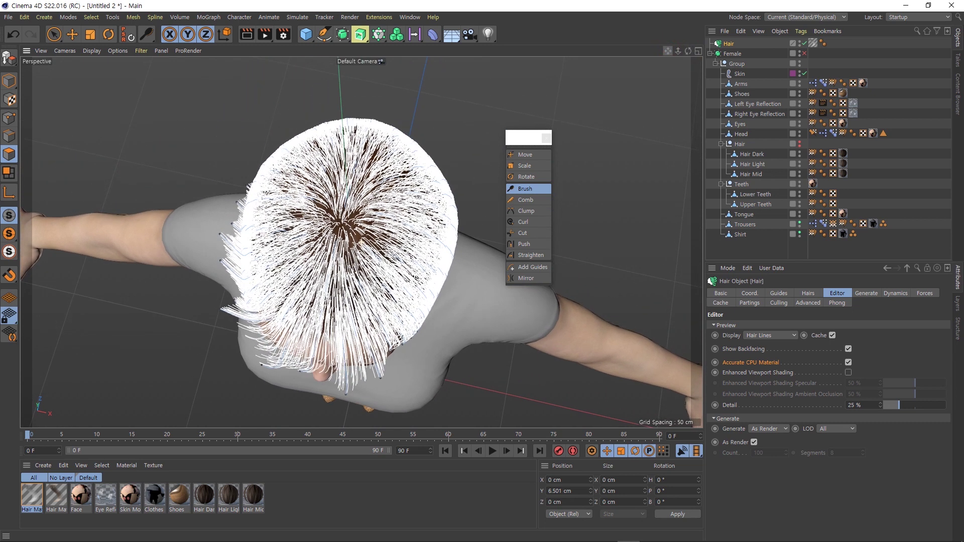
pyautogui.moveTo(688, 50); pyautogui.dragTo(749, 374)
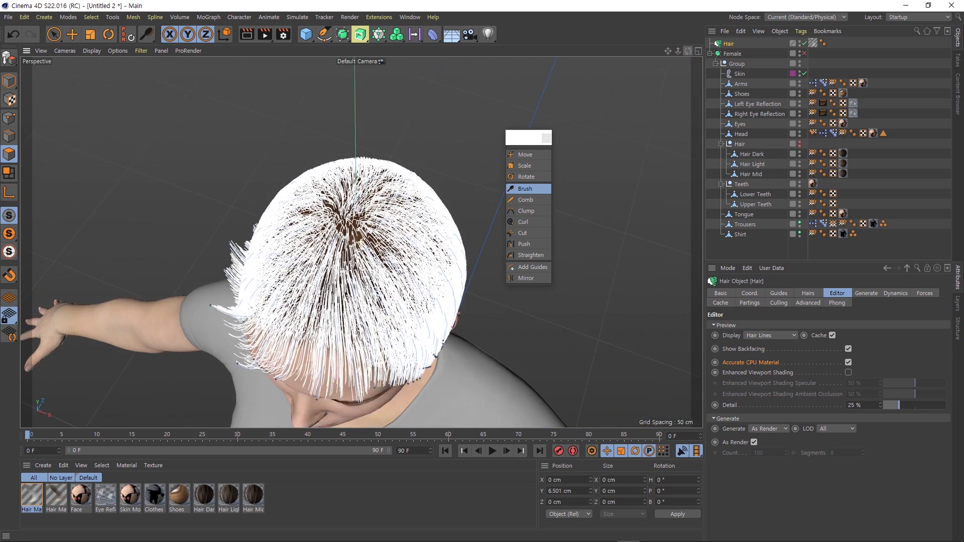
pyautogui.click(750, 375)
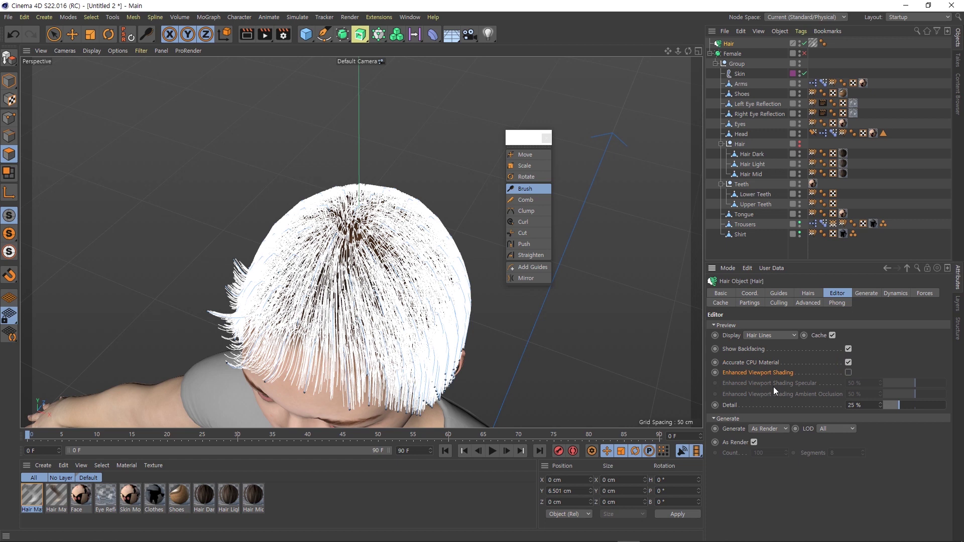
pyautogui.click(848, 373)
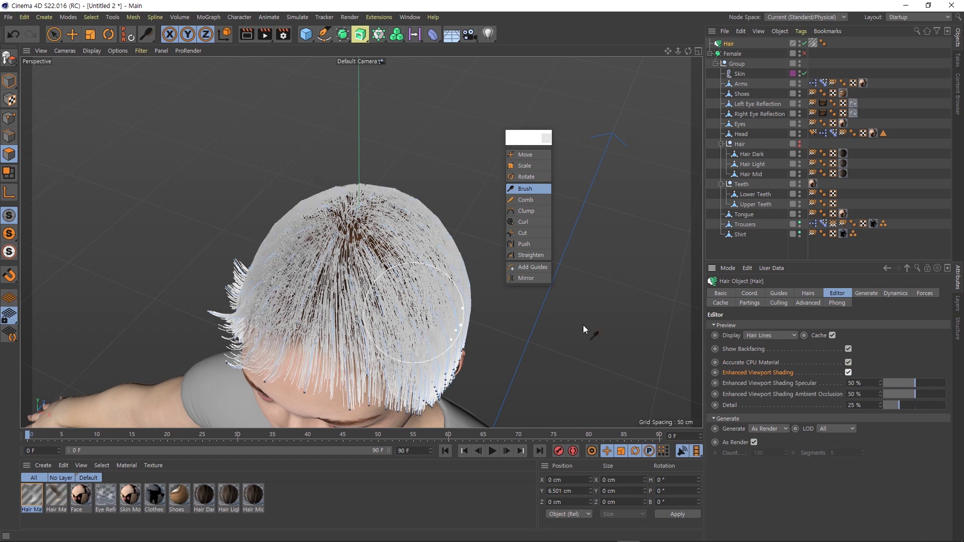
pyautogui.click(777, 385)
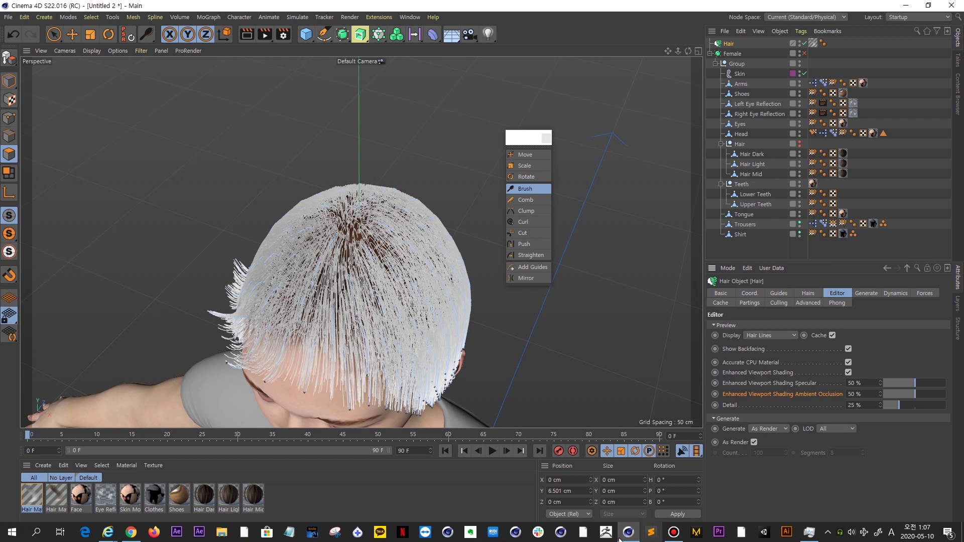
pyautogui.click(628, 532)
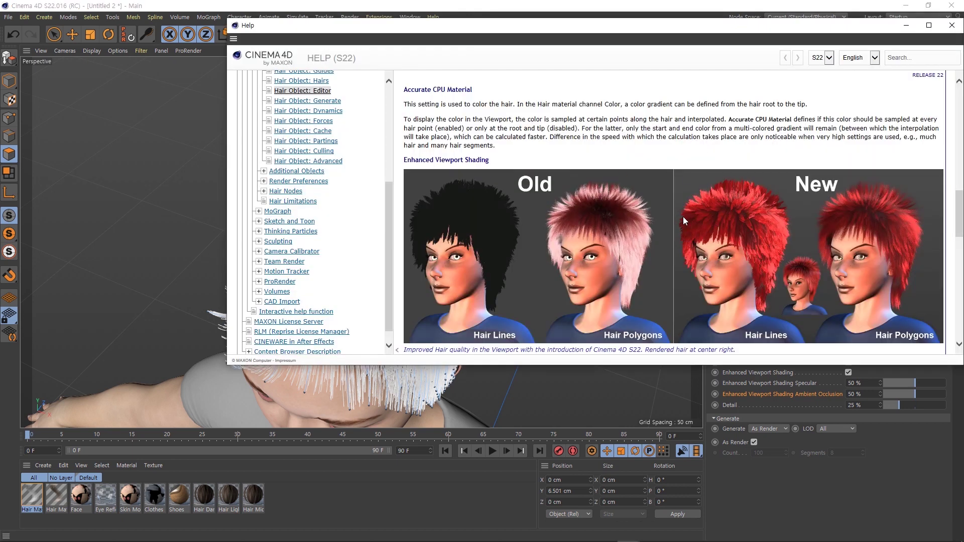
pyautogui.scroll(-1, 682, 217)
pyautogui.scroll(-1, 682, 218)
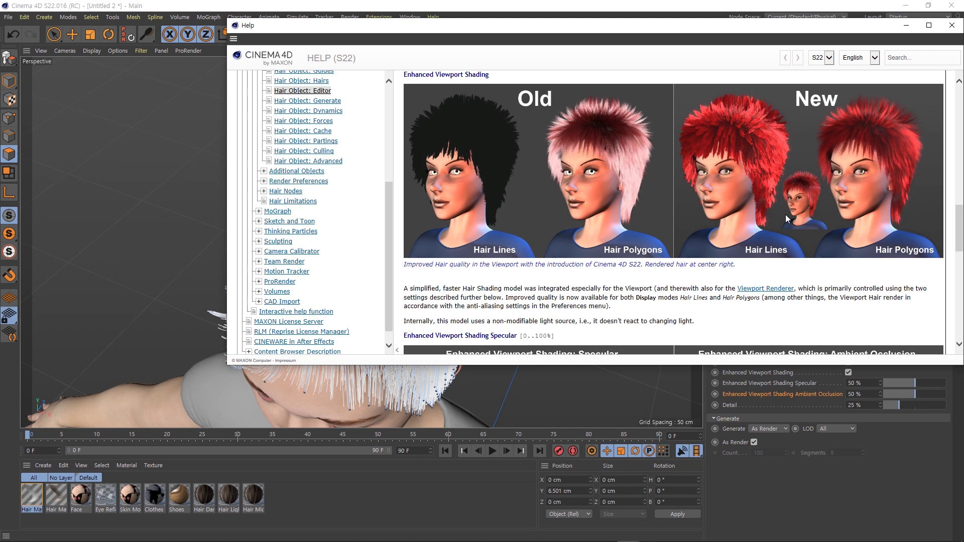
pyautogui.scroll(-3, 785, 216)
pyautogui.scroll(-2, 785, 216)
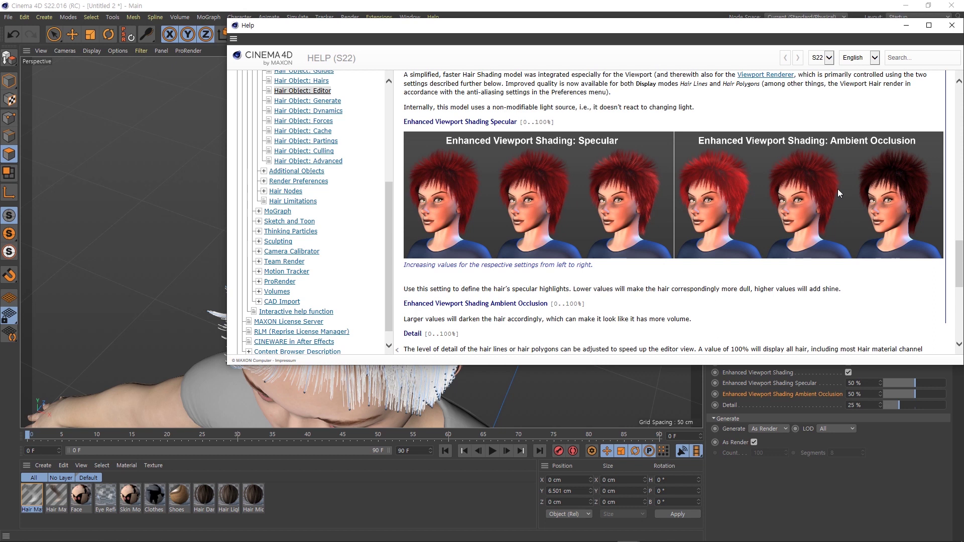
pyautogui.scroll(-1, 830, 211)
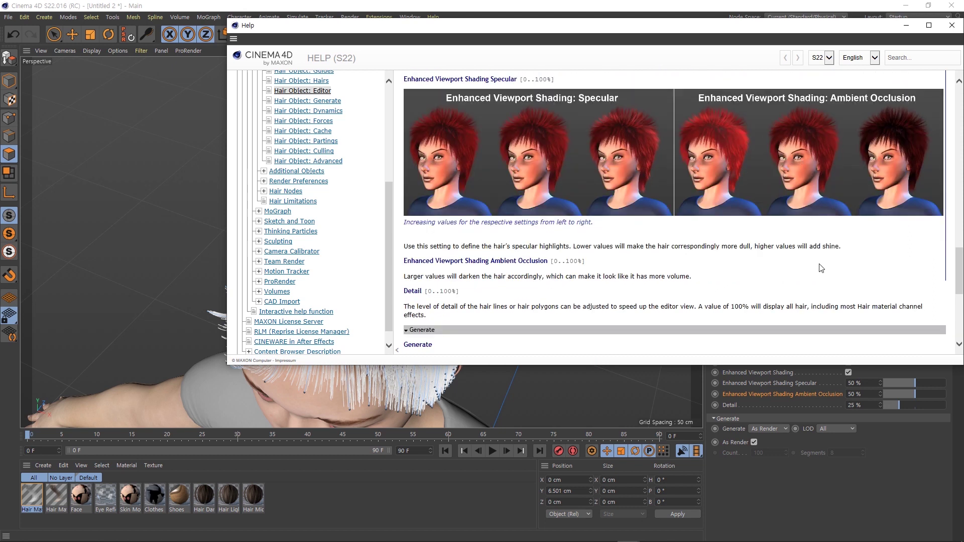
pyautogui.scroll(1, 819, 264)
pyautogui.scroll(2, 818, 263)
pyautogui.scroll(1, 818, 264)
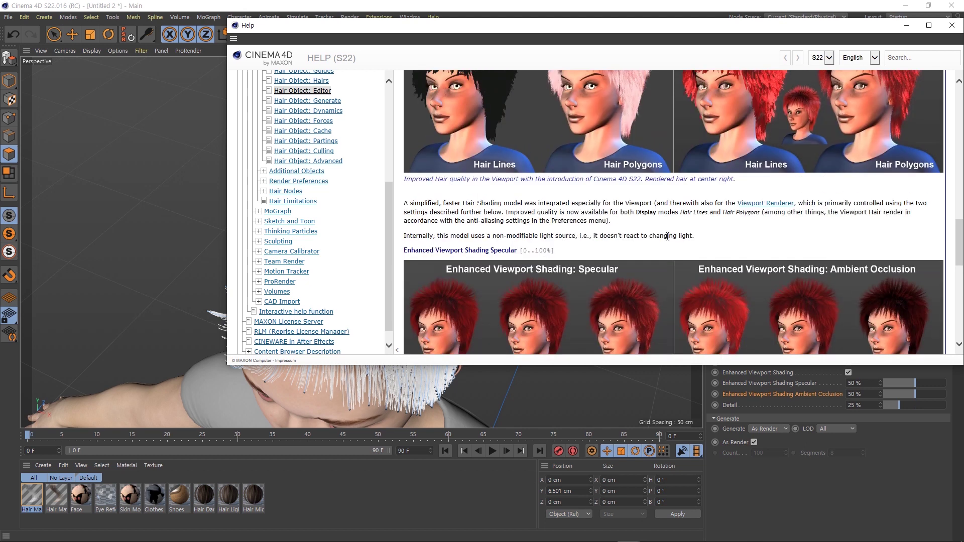
pyautogui.moveTo(435, 238); pyautogui.dragTo(471, 237)
pyautogui.moveTo(539, 236); pyautogui.dragTo(573, 235)
pyautogui.moveTo(489, 236); pyautogui.dragTo(537, 236)
pyautogui.moveTo(677, 236); pyautogui.dragTo(695, 235)
pyautogui.moveTo(959, 240); pyautogui.dragTo(952, 192)
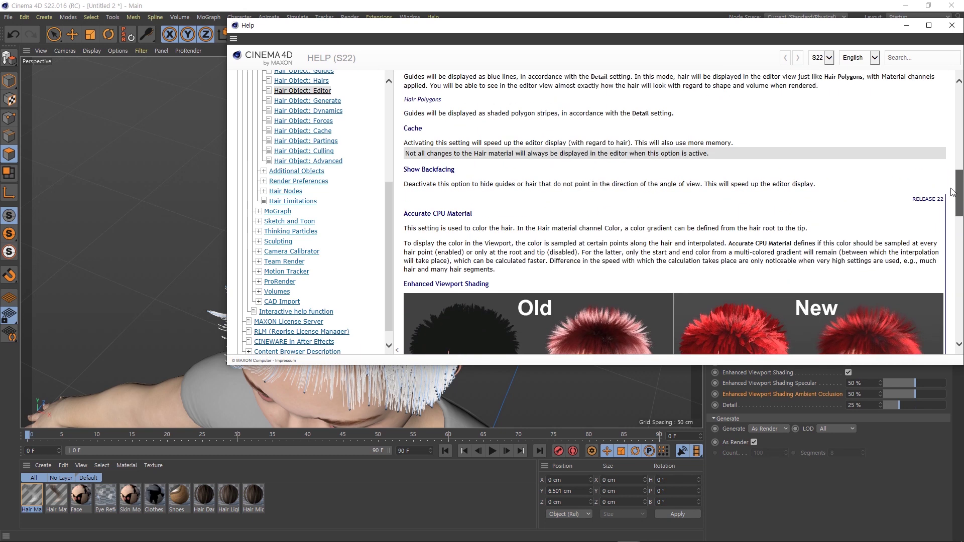
pyautogui.click(906, 25)
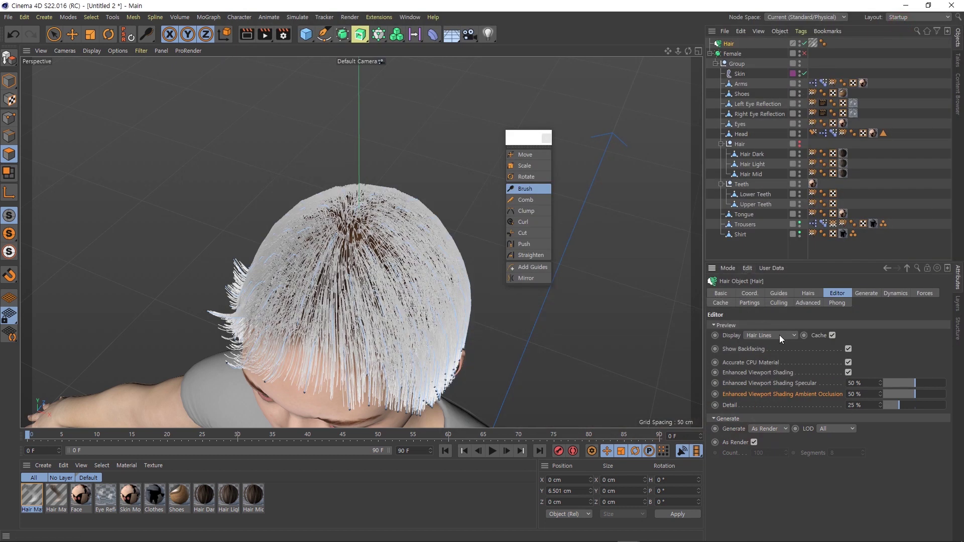
pyautogui.click(24, 18)
pyautogui.click(54, 153)
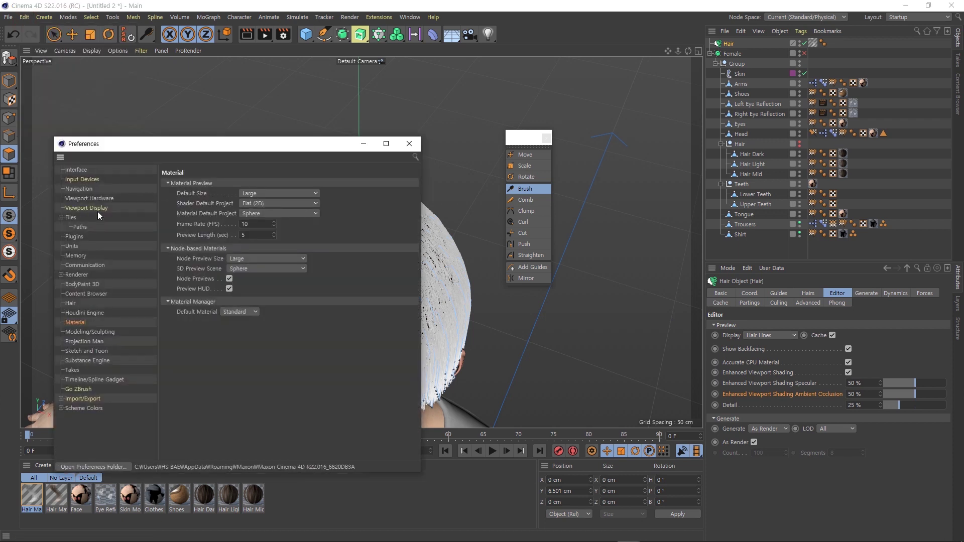
pyautogui.click(98, 199)
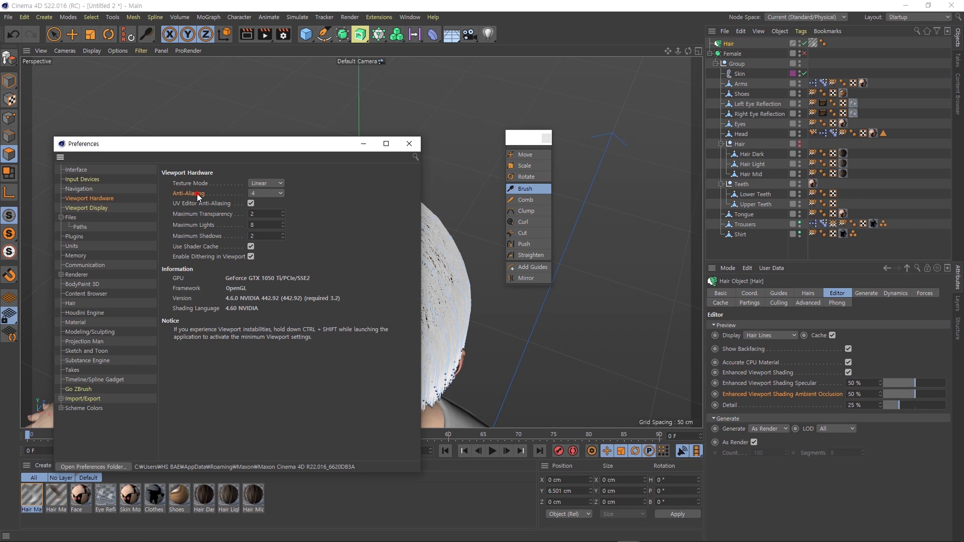
pyautogui.moveTo(263, 144); pyautogui.dragTo(628, 161)
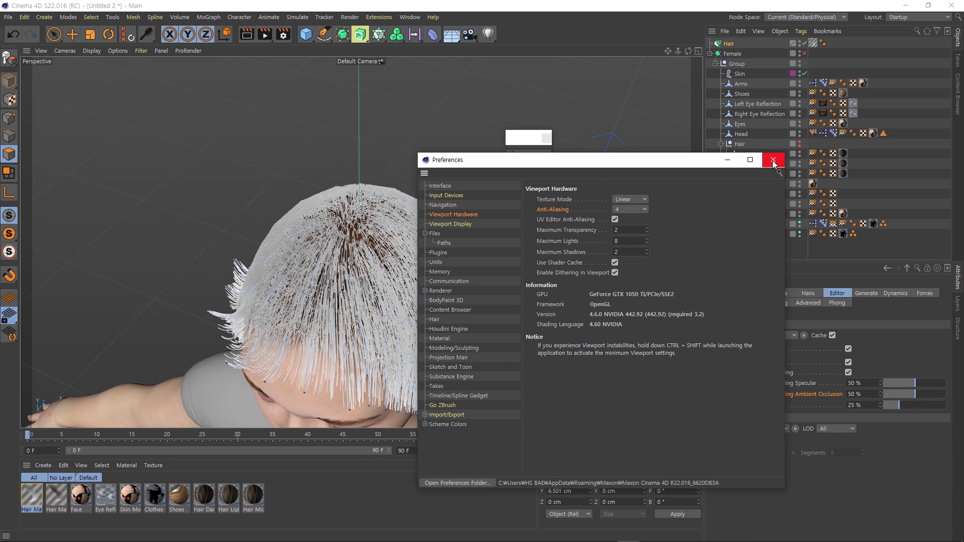
pyautogui.click(773, 161)
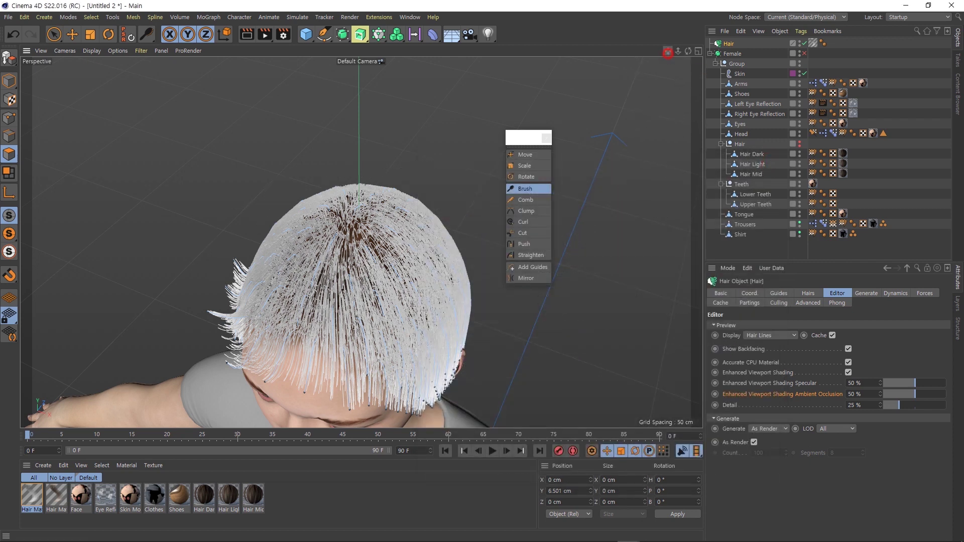
# - Pan up to the character's face, then orbit to a side view of the head and short hair
pyautogui.moveTo(668, 53); pyautogui.dragTo(667, 54)
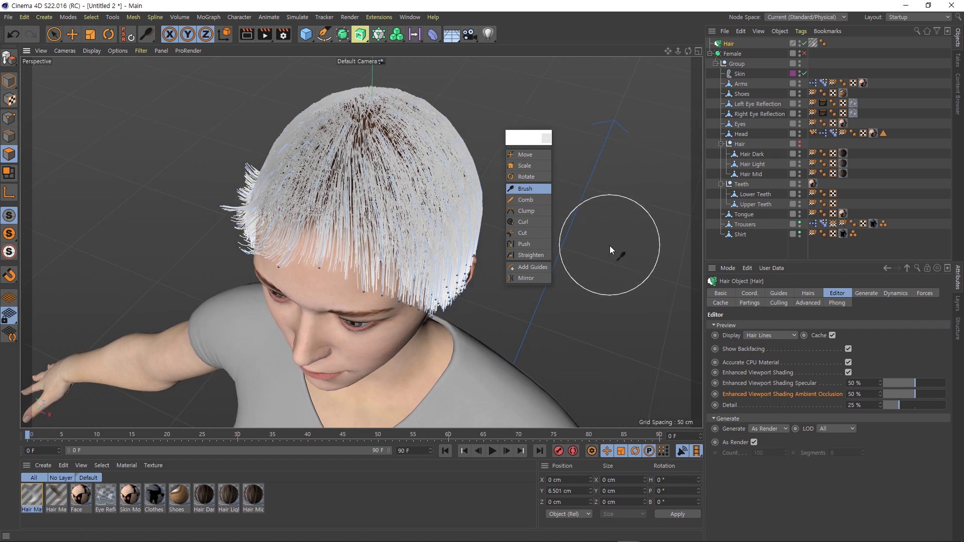
pyautogui.moveTo(594, 296)
pyautogui.keyDown('alt'); pyautogui.mouseDown()
pyautogui.moveTo(559, 275)
pyautogui.moveTo(502, 283)
pyautogui.moveTo(490, 306)
pyautogui.mouseUp(); pyautogui.keyUp('alt')
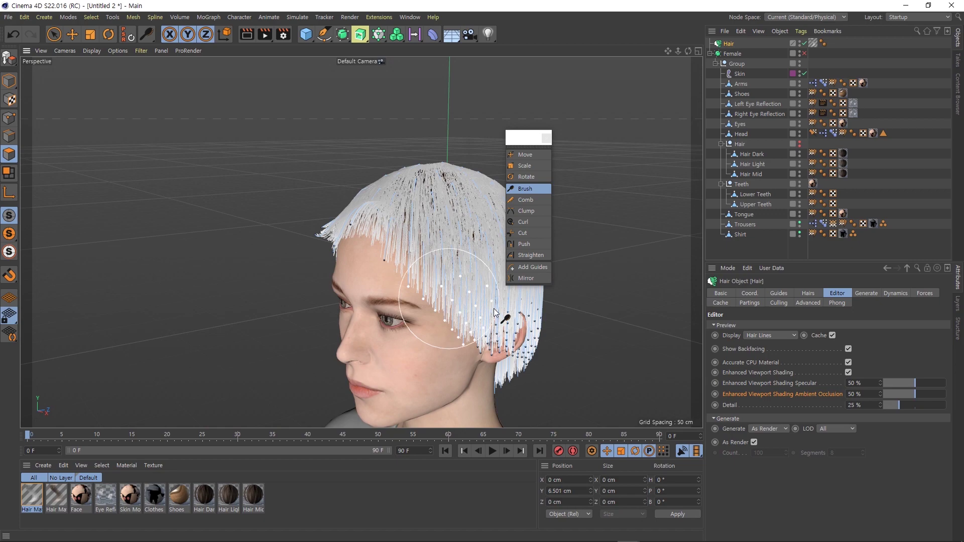